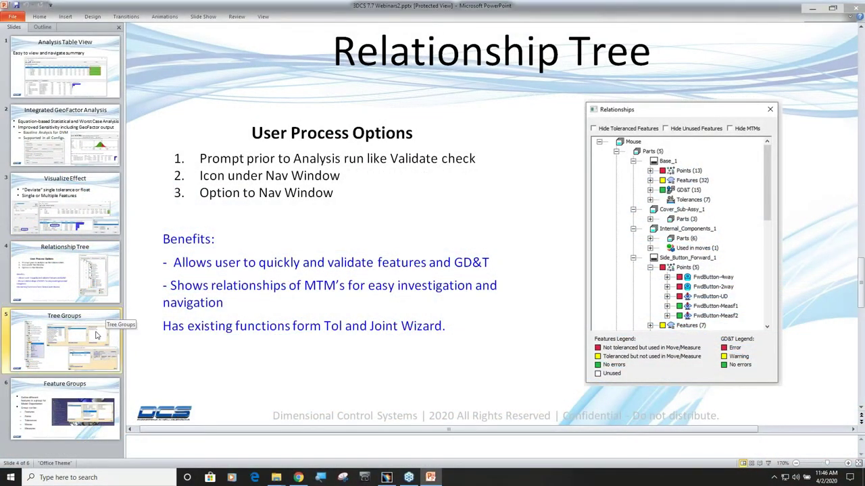
- Advance the deck to the Tree Groups and Feature Groups slides, then switch to the CATIA mouse model
{"action": "left_click", "coordinate": [97, 335]}
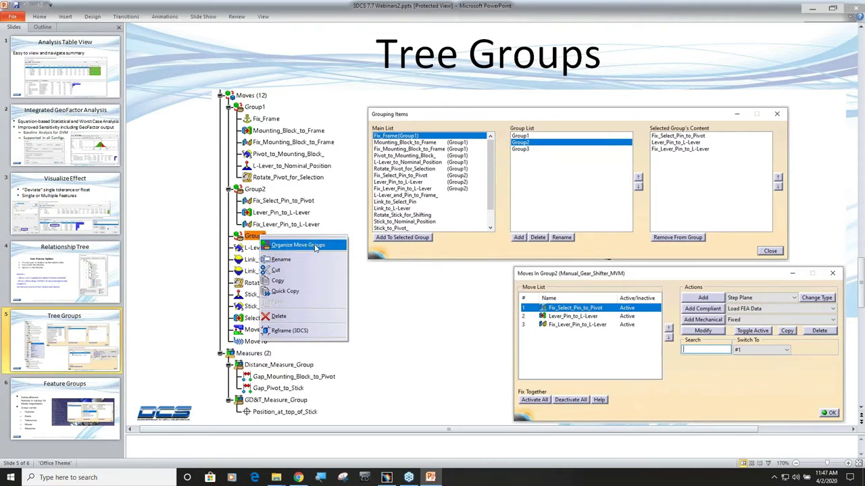
{"action": "left_click", "coordinate": [93, 387]}
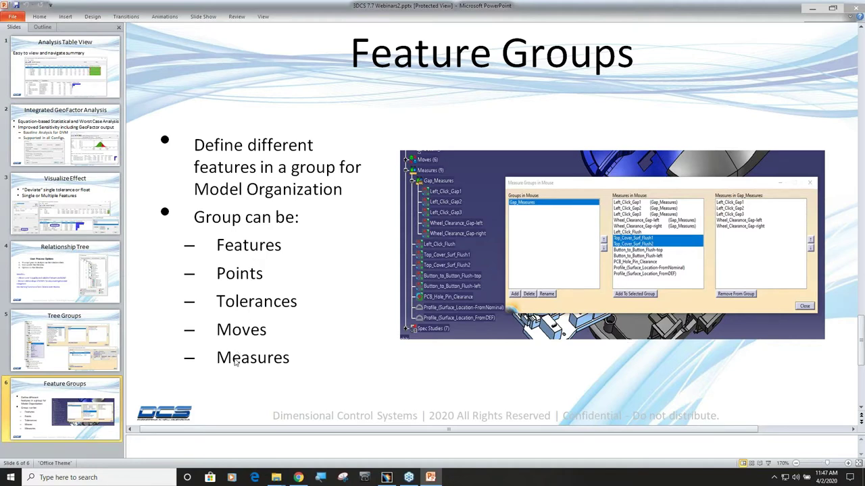
{"action": "left_click", "coordinate": [386, 478]}
- Select the Measures (11) folder in the specification tree and bring up its context menu
{"action": "scroll", "coordinate": [85, 334], "scroll_direction": "down", "scroll_amount": 5}
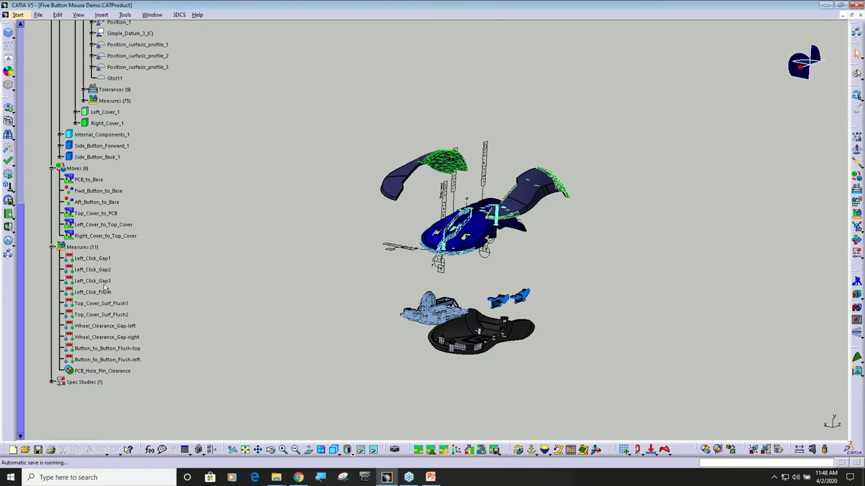
{"action": "left_click", "coordinate": [82, 248]}
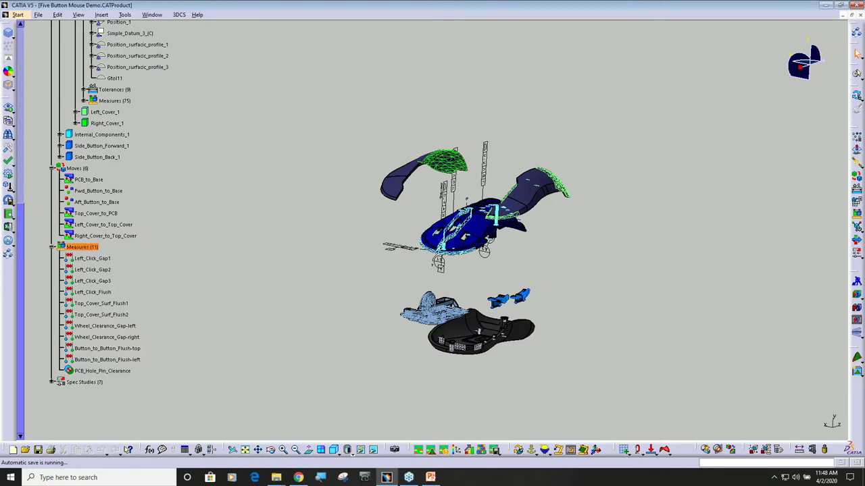
{"action": "right_click", "coordinate": [79, 248]}
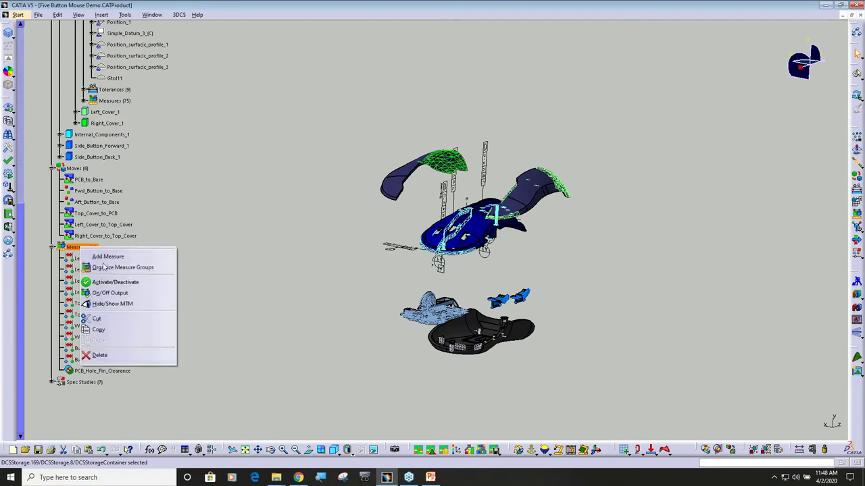
- Create a new measure group named Gap_Measur in the measure group organizer
{"action": "left_click", "coordinate": [115, 269]}
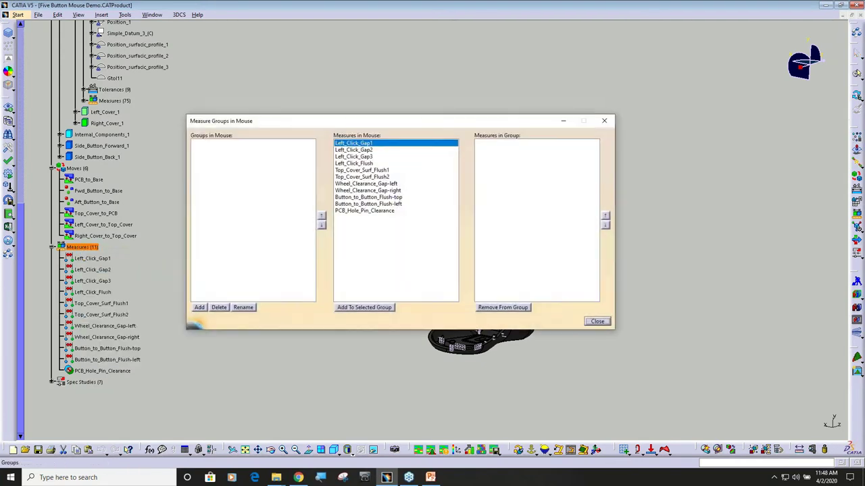
{"action": "left_click", "coordinate": [200, 307]}
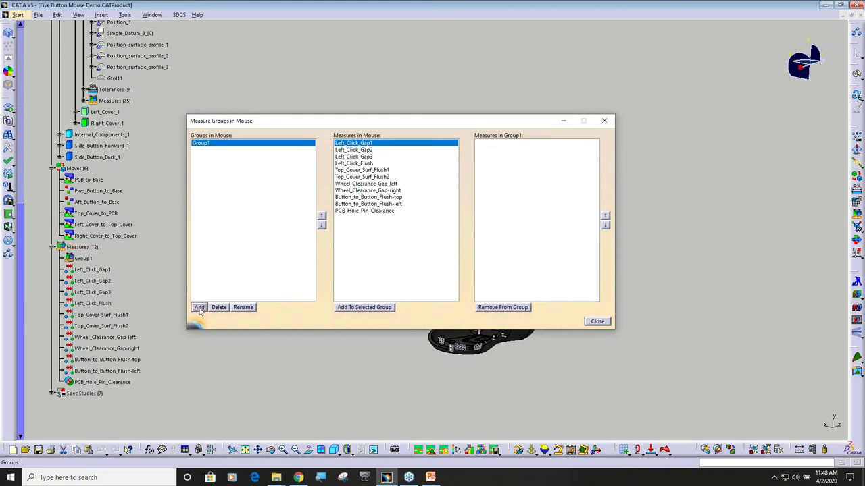
{"action": "left_click", "coordinate": [243, 308]}
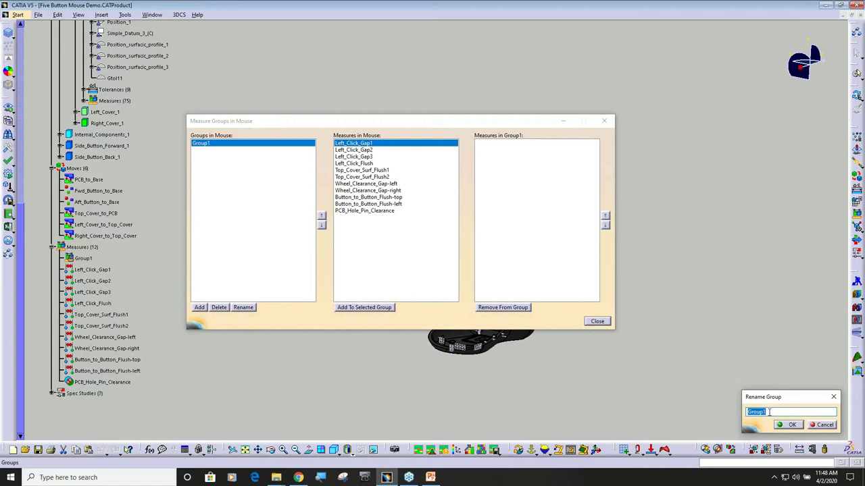
{"action": "type", "text": "Gap Measur"}
{"action": "left_click", "coordinate": [789, 425]}
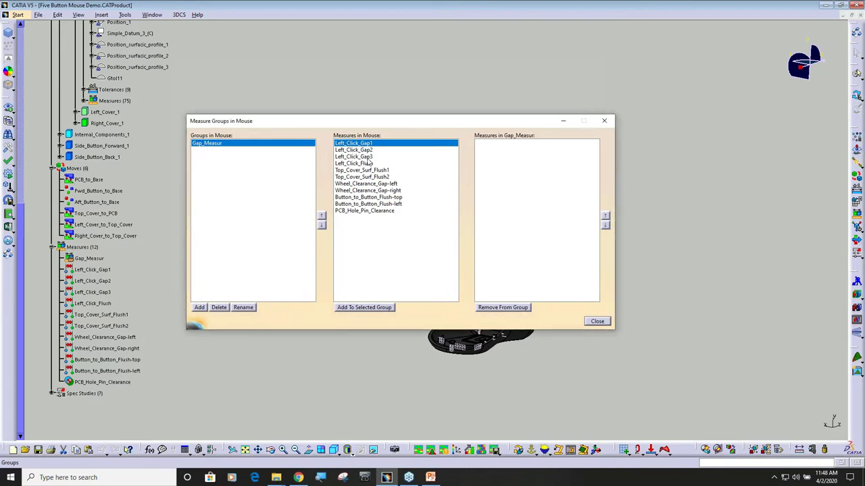
- Add Left_Click_Gap1–3 and both Wheel_Clearance_Gap measures to Gap_Measur
{"action": "left_click", "coordinate": [368, 157], "text": "shift"}
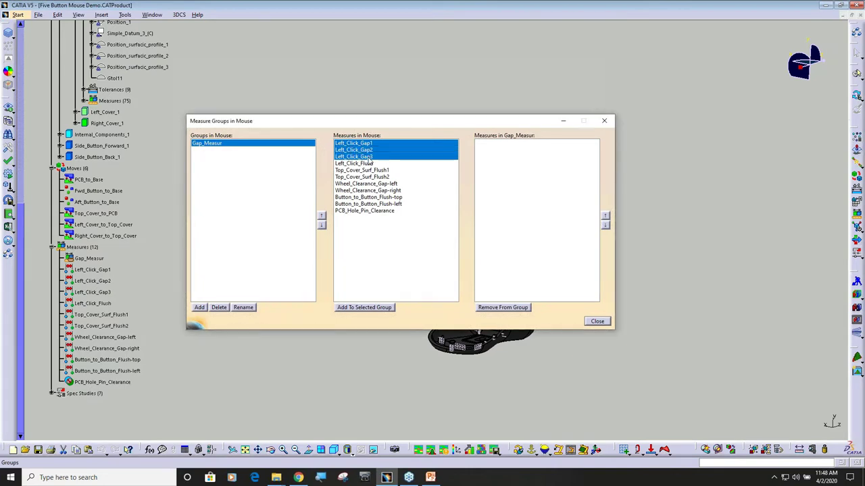
{"action": "left_click", "coordinate": [397, 183], "text": "ctrl"}
{"action": "left_click", "coordinate": [397, 191], "text": "ctrl"}
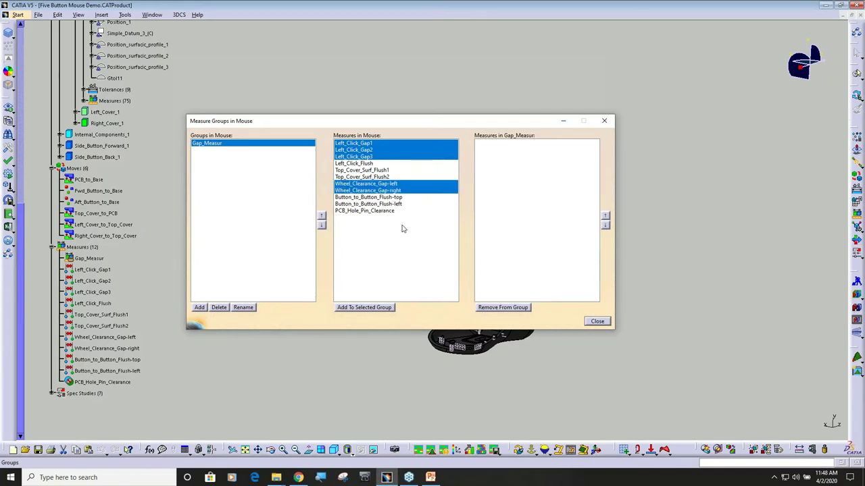
{"action": "left_click", "coordinate": [387, 309]}
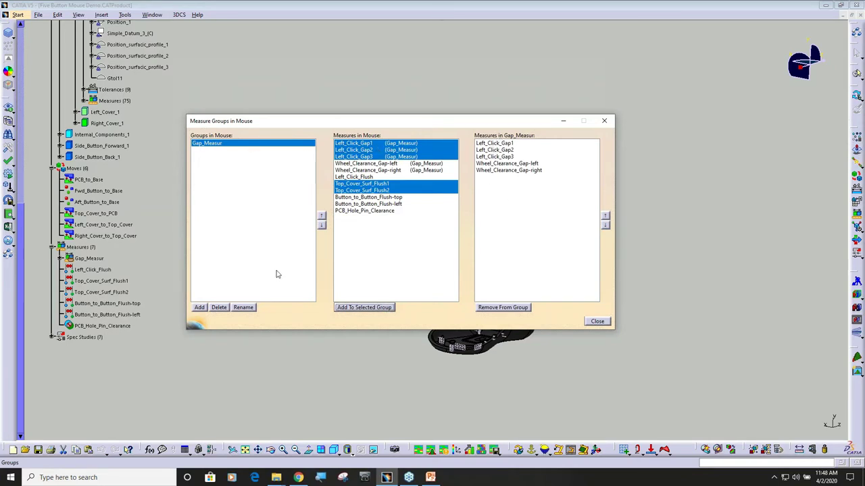
- Create a second measure group named Flush_Meas
{"action": "left_click", "coordinate": [199, 308]}
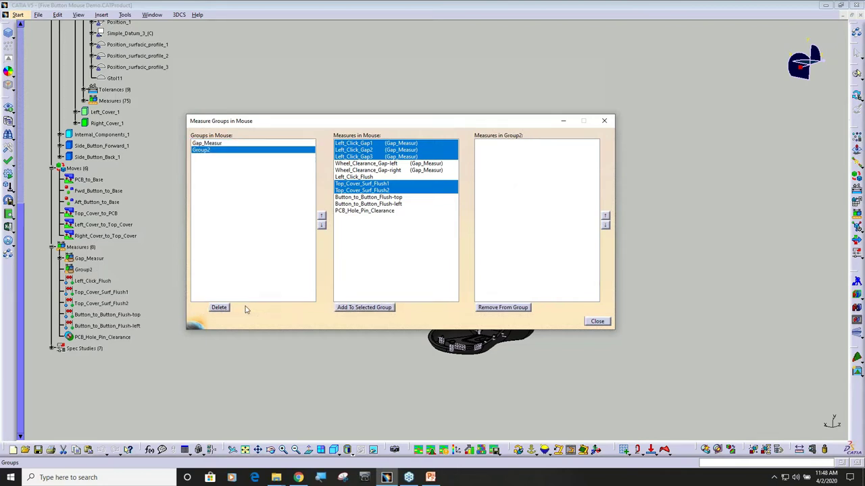
{"action": "left_click", "coordinate": [249, 307]}
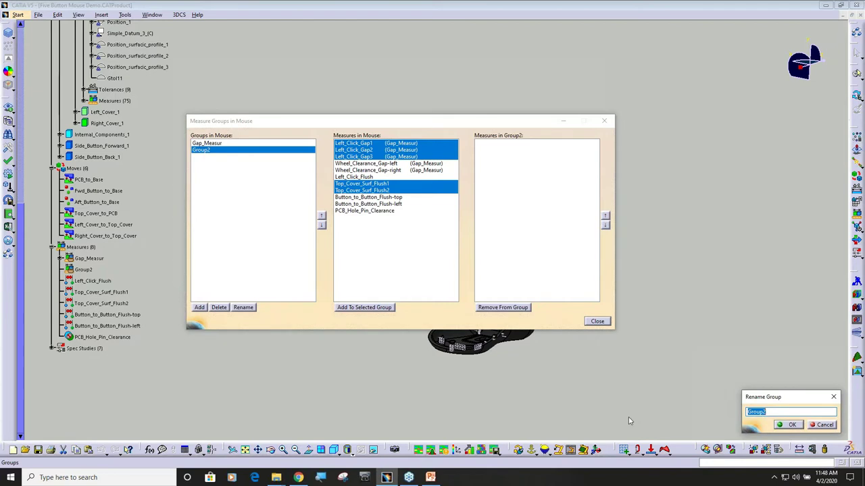
{"action": "type", "text": "Flush Meas"}
{"action": "left_click", "coordinate": [789, 425]}
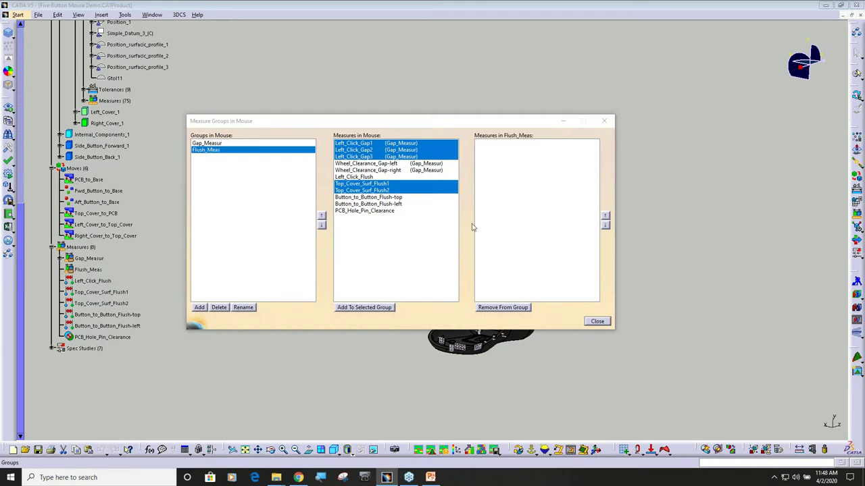
- Add Left_Click_Flush, both Top_Cover_Surf_Flush and both Button_to_Button_Flush measures to Flush_Meas
{"action": "left_click", "coordinate": [376, 178]}
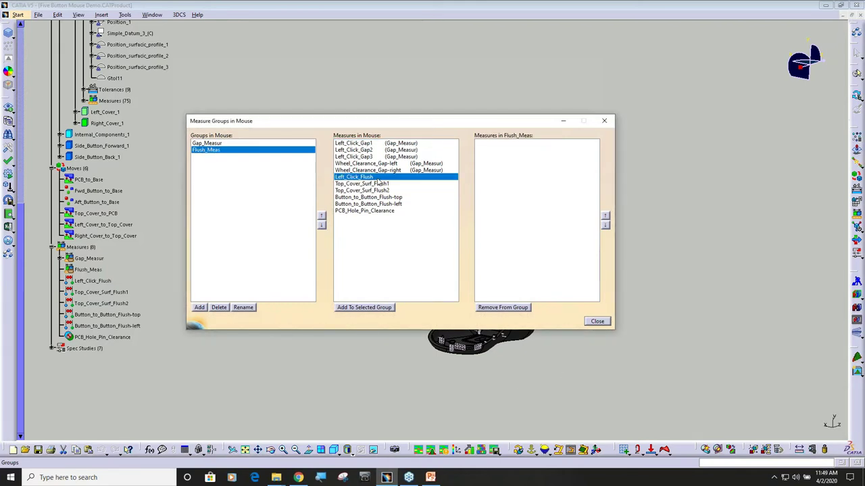
{"action": "left_click", "coordinate": [385, 184], "text": "ctrl"}
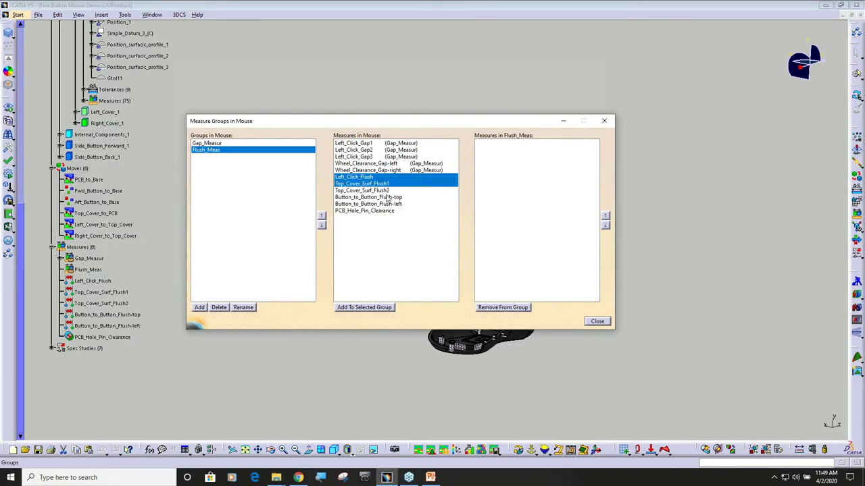
{"action": "left_click", "coordinate": [384, 190], "text": "ctrl"}
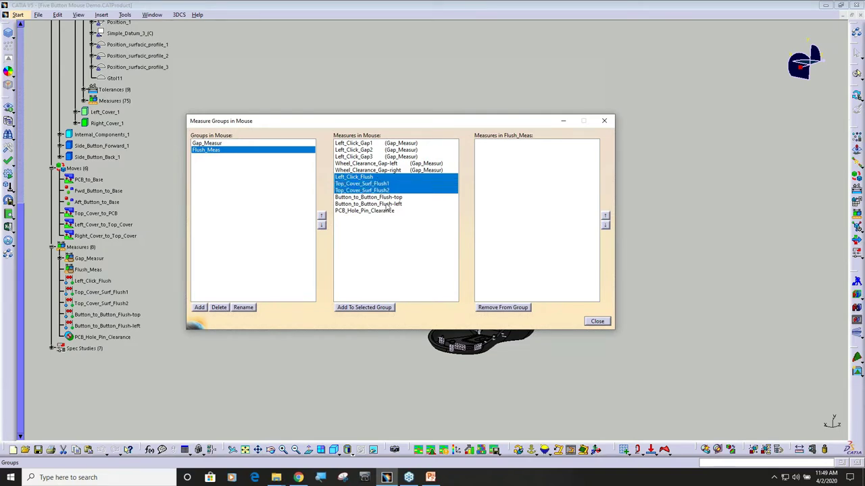
{"action": "left_click", "coordinate": [385, 204], "text": "ctrl"}
{"action": "left_click", "coordinate": [386, 198], "text": "ctrl"}
{"action": "left_click", "coordinate": [388, 203], "text": "ctrl"}
{"action": "left_click", "coordinate": [389, 204], "text": "ctrl"}
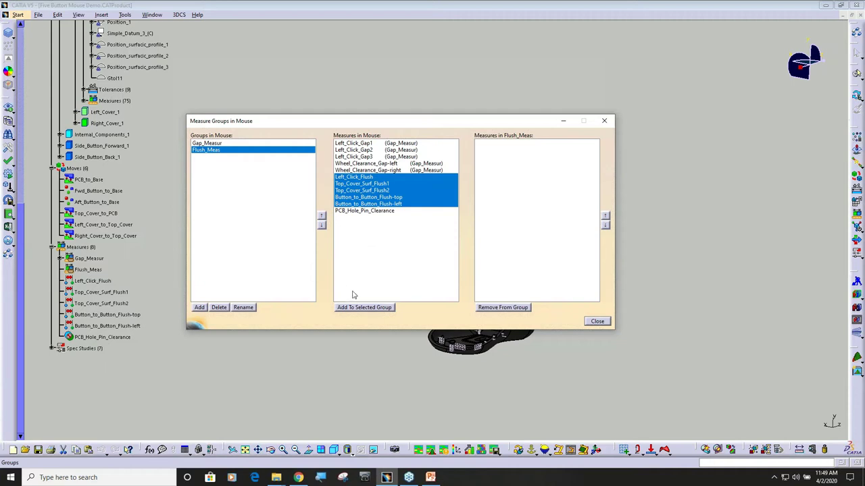
{"action": "left_click", "coordinate": [365, 308]}
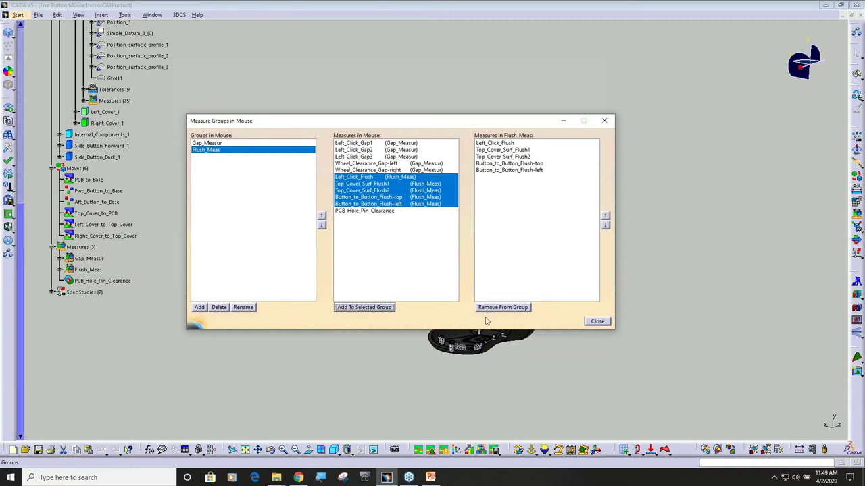
{"action": "left_click", "coordinate": [597, 322]}
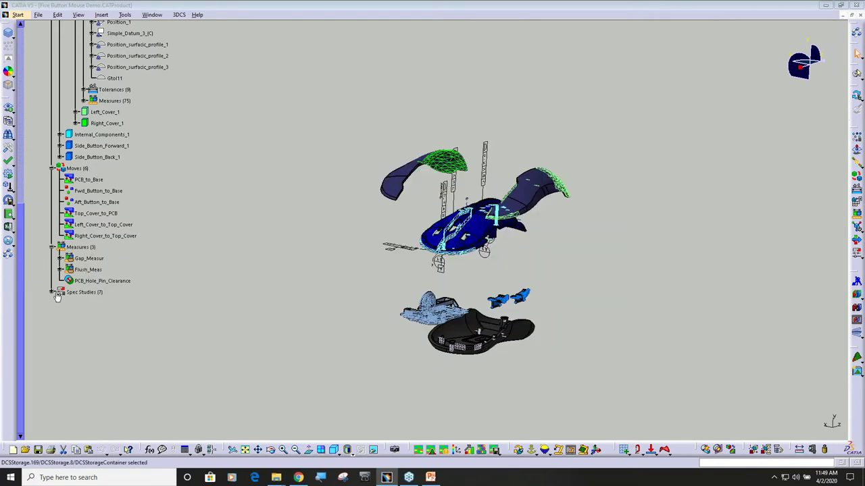
- Check the tree's Measures (3), expanding Gap_Measur and Flush_Meas to review their measures
{"action": "left_click", "coordinate": [84, 248]}
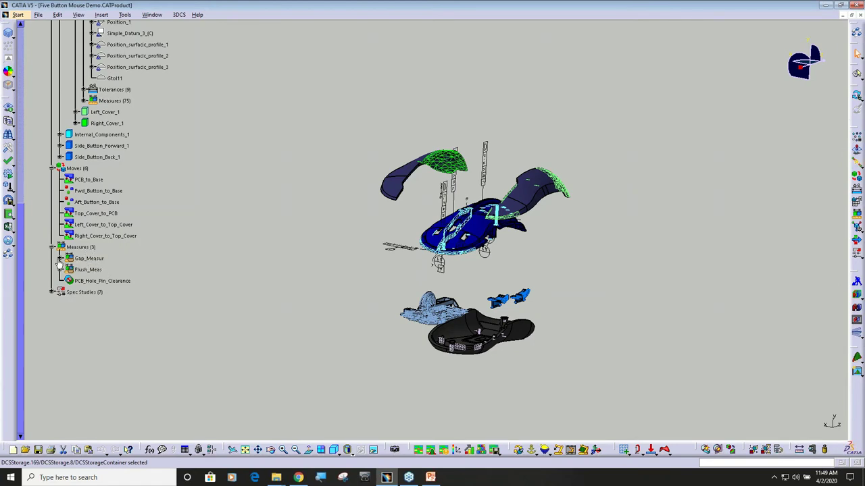
{"action": "left_click", "coordinate": [60, 258]}
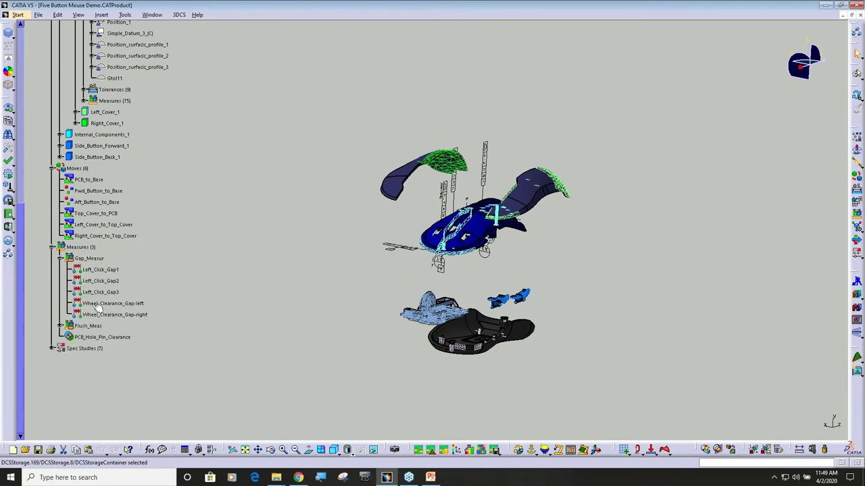
{"action": "left_click", "coordinate": [60, 259]}
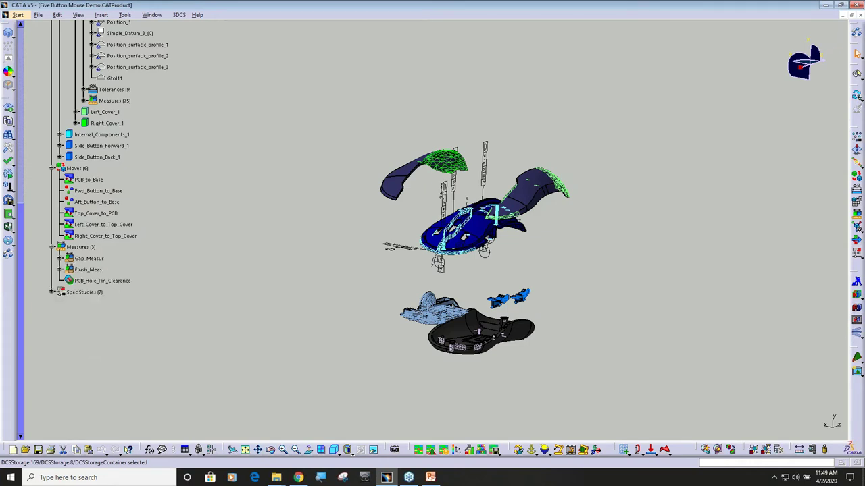
{"action": "left_click", "coordinate": [60, 270]}
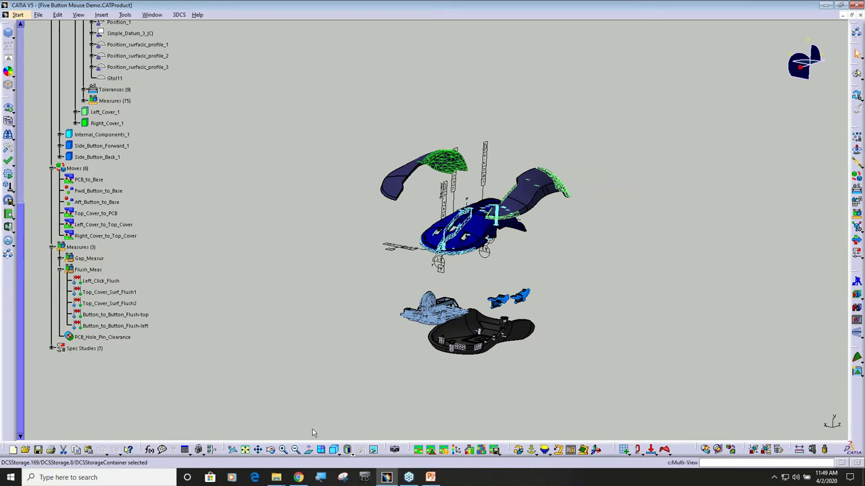
{"action": "left_click", "coordinate": [359, 333]}
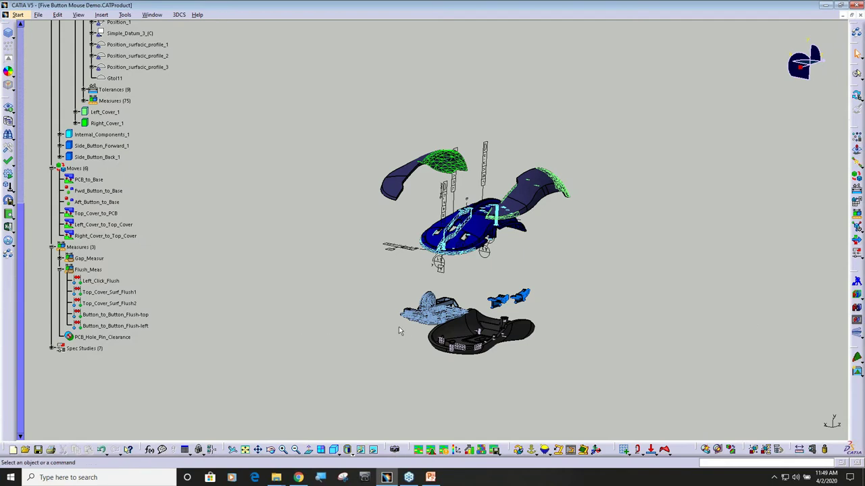
{"action": "left_click", "coordinate": [856, 295]}
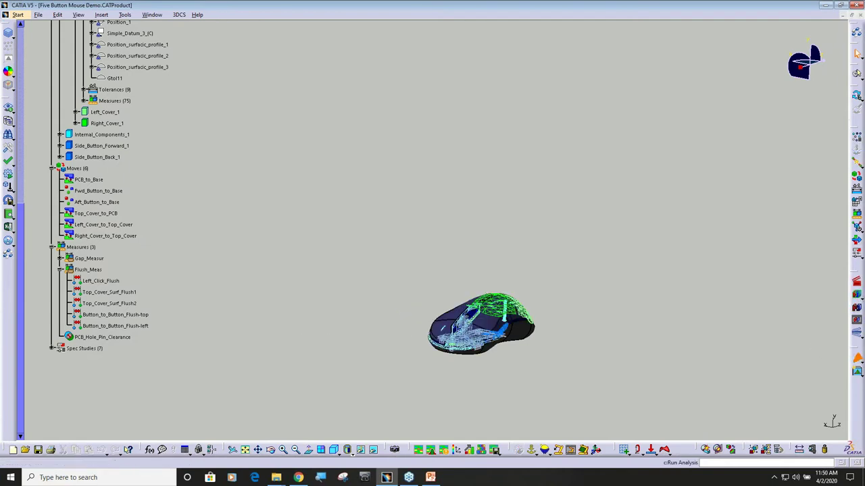
{"action": "left_click", "coordinate": [857, 357]}
{"action": "left_click", "coordinate": [514, 307]}
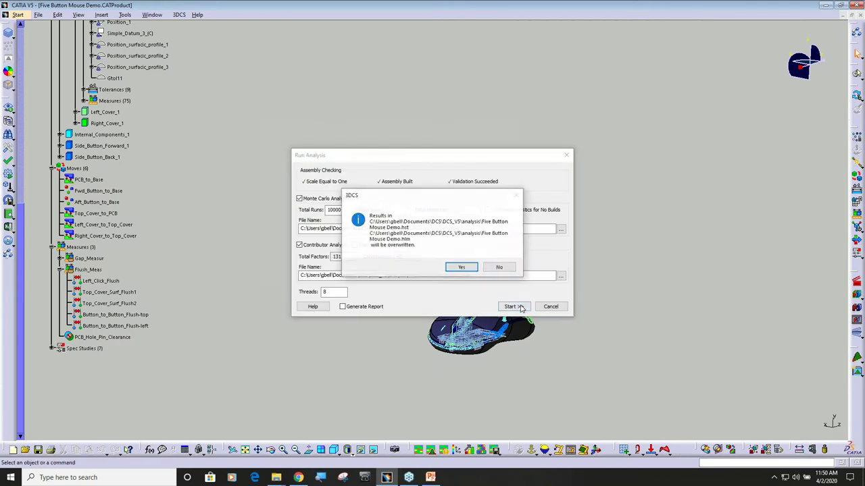
{"action": "left_click", "coordinate": [463, 268]}
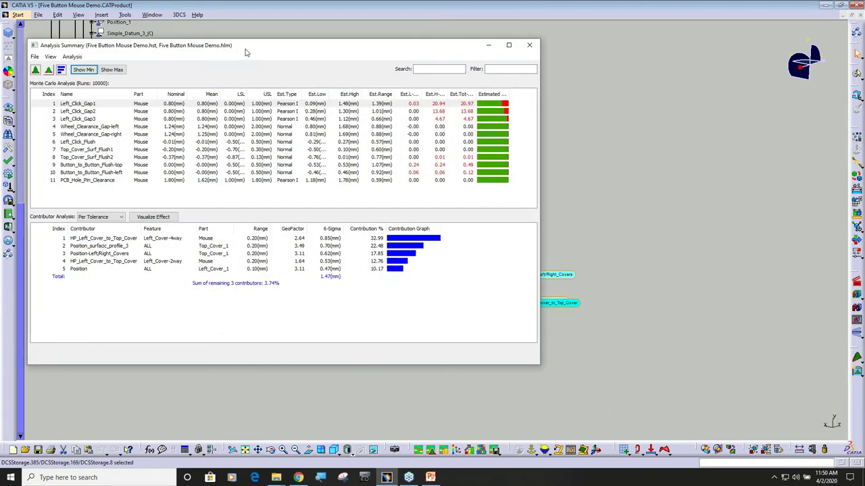
{"action": "left_click_drag", "start_coordinate": [287, 52], "coordinate": [427, 75]}
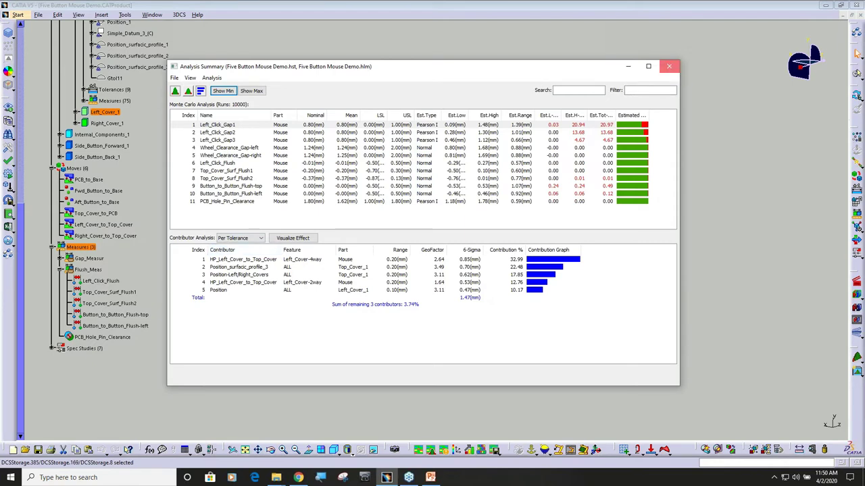
{"action": "left_click", "coordinate": [669, 66]}
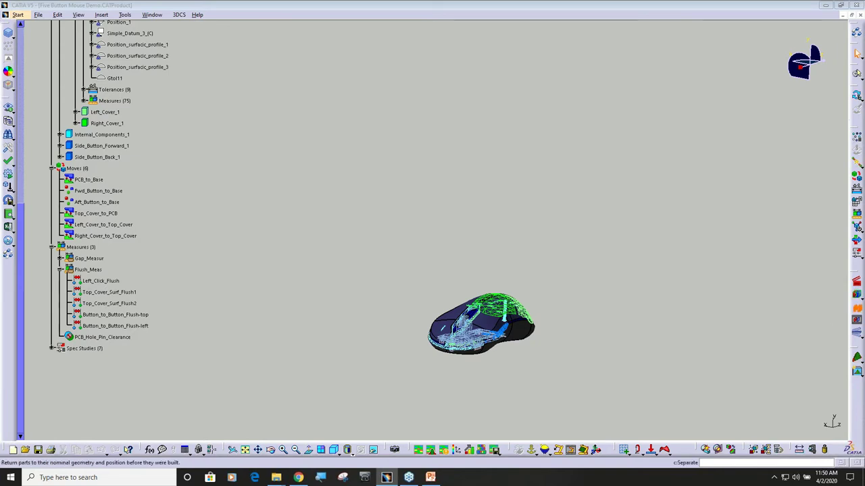
- Explode the mouse assembly into its separate parts
{"action": "left_click", "coordinate": [857, 284]}
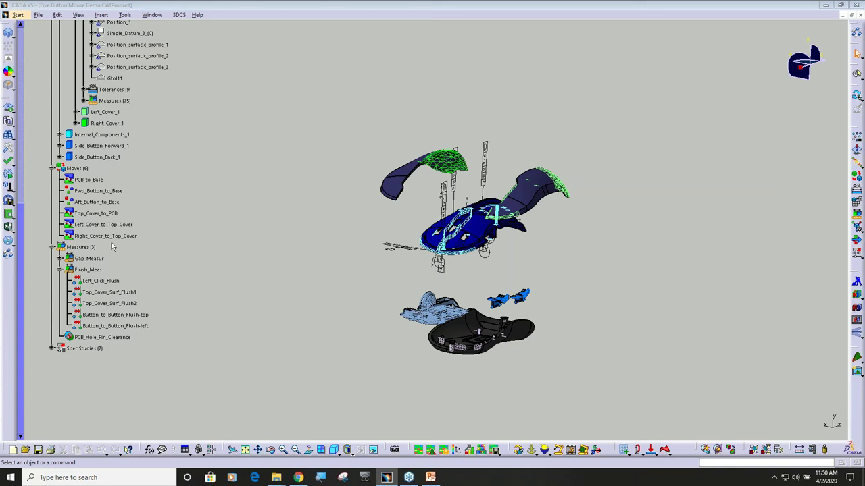
{"action": "left_click", "coordinate": [76, 170]}
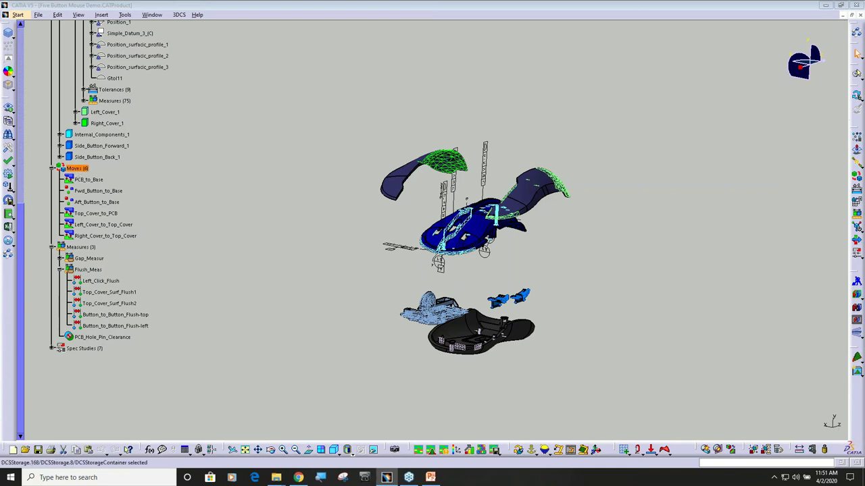
{"action": "right_click", "coordinate": [76, 170]}
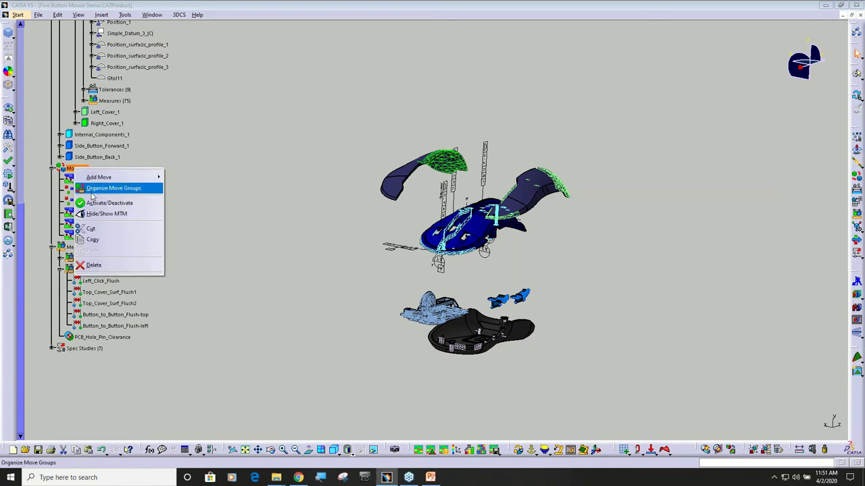
{"action": "left_click", "coordinate": [266, 134]}
- Bring up the Move Groups organizer from the Moves node's context menu
{"action": "scroll", "coordinate": [164, 186], "scroll_direction": "up", "scroll_amount": 2}
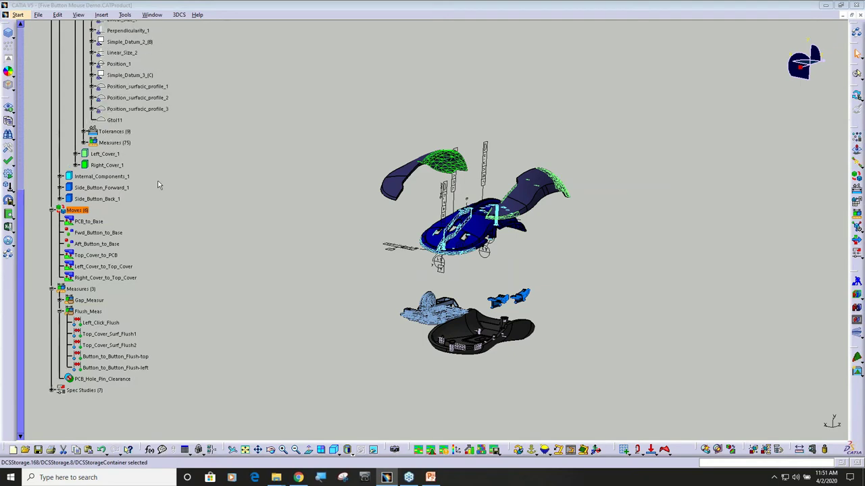
{"action": "scroll", "coordinate": [158, 184], "scroll_direction": "down", "scroll_amount": 1}
{"action": "right_click", "coordinate": [81, 212]}
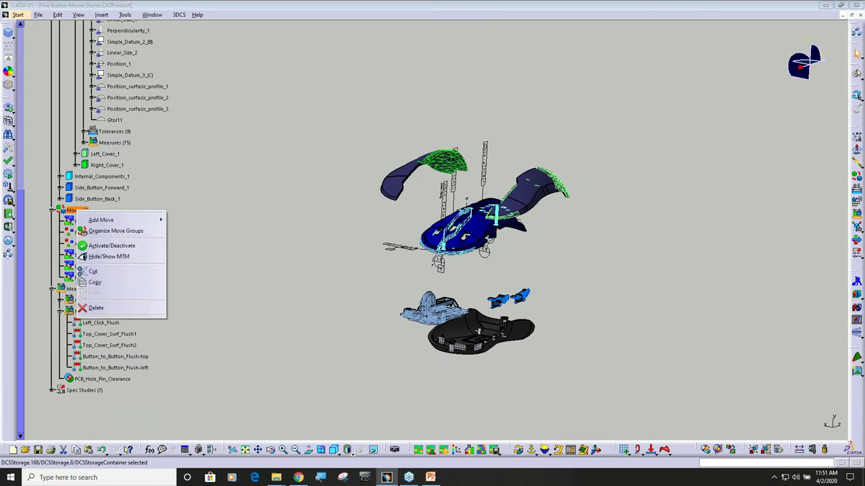
{"action": "left_click", "coordinate": [101, 232]}
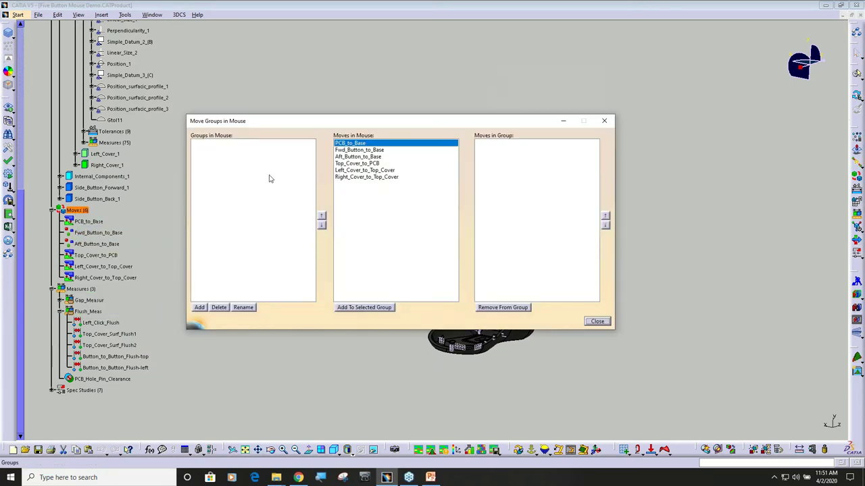
- Add an empty Group1 move group, then bring up Group1's options in the tree
{"action": "left_click", "coordinate": [201, 308]}
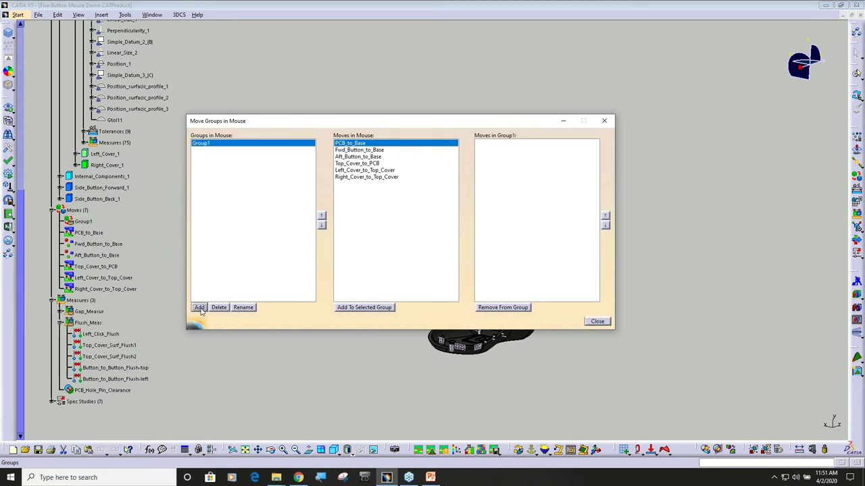
{"action": "left_click", "coordinate": [366, 171]}
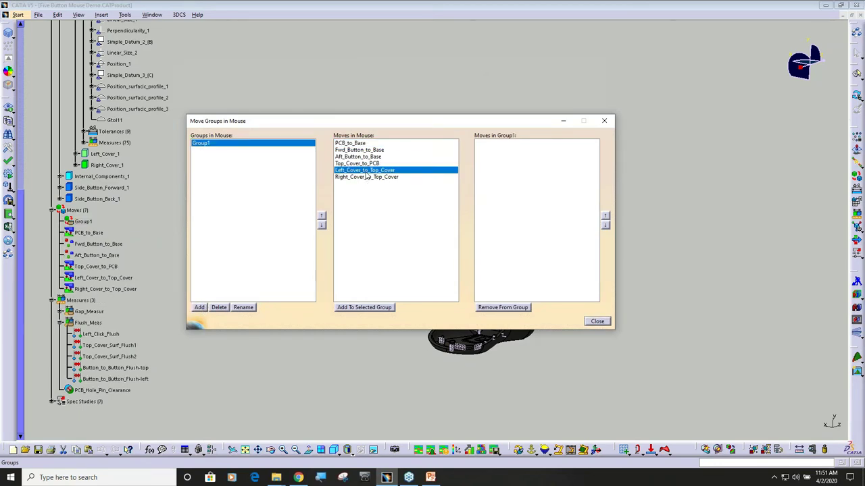
{"action": "left_click", "coordinate": [369, 178], "text": "ctrl"}
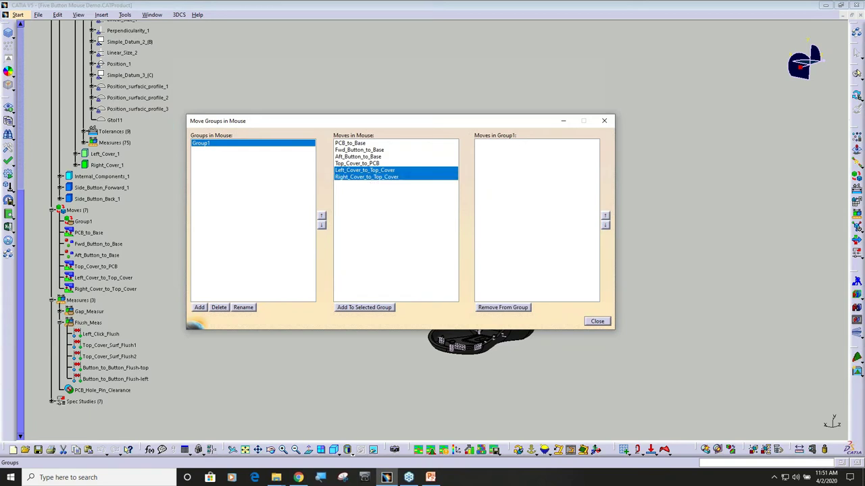
{"action": "left_click", "coordinate": [598, 322]}
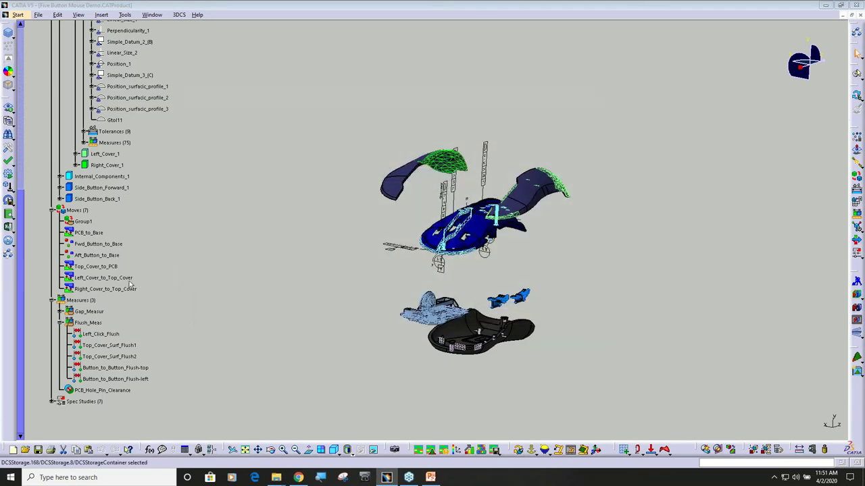
{"action": "left_click", "coordinate": [83, 222]}
{"action": "right_click", "coordinate": [82, 225]}
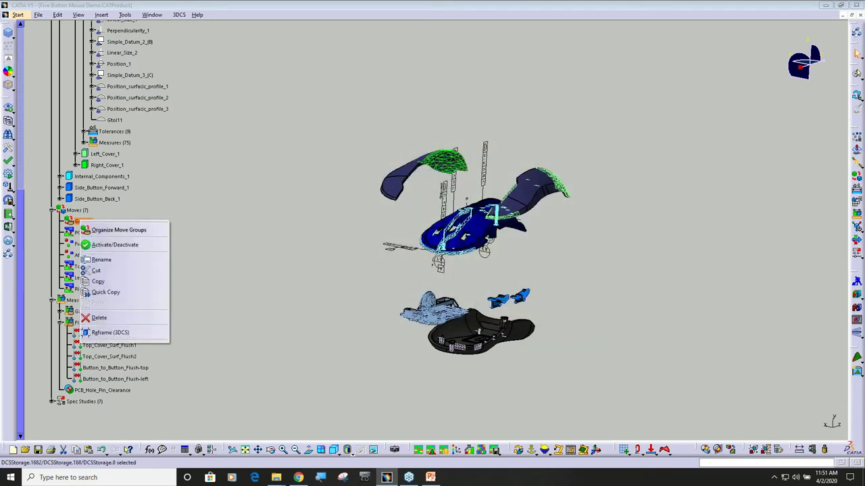
- Delete Group1 and hide the 3DCS mesh overlay on the exploded parts
{"action": "left_click", "coordinate": [106, 318]}
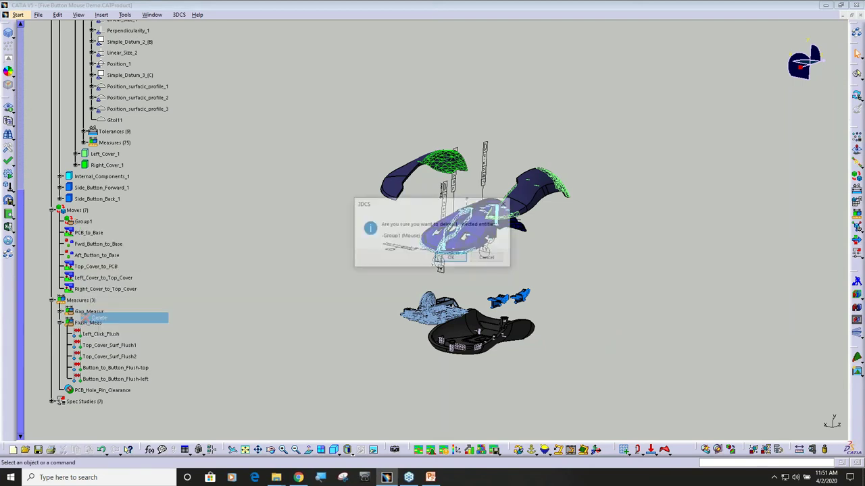
{"action": "left_click", "coordinate": [450, 260]}
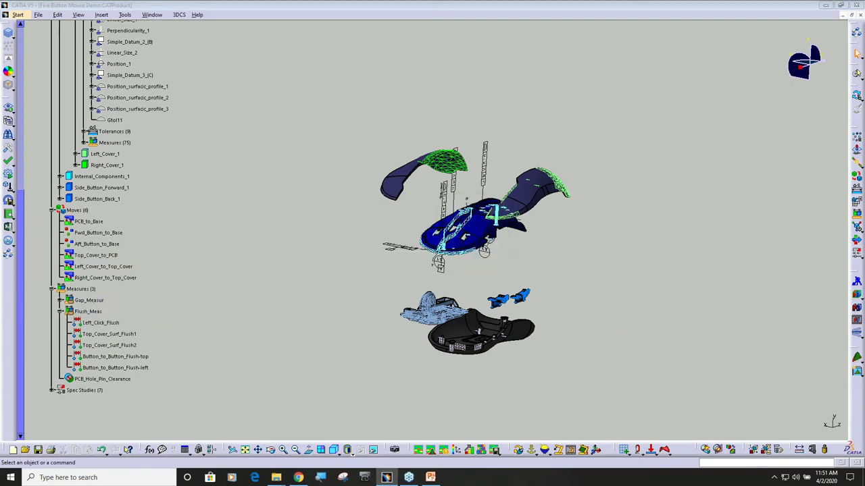
{"action": "middle_click_drag", "start_coordinate": [484, 249], "coordinate": [526, 250]}
{"action": "left_click", "coordinate": [8, 199]}
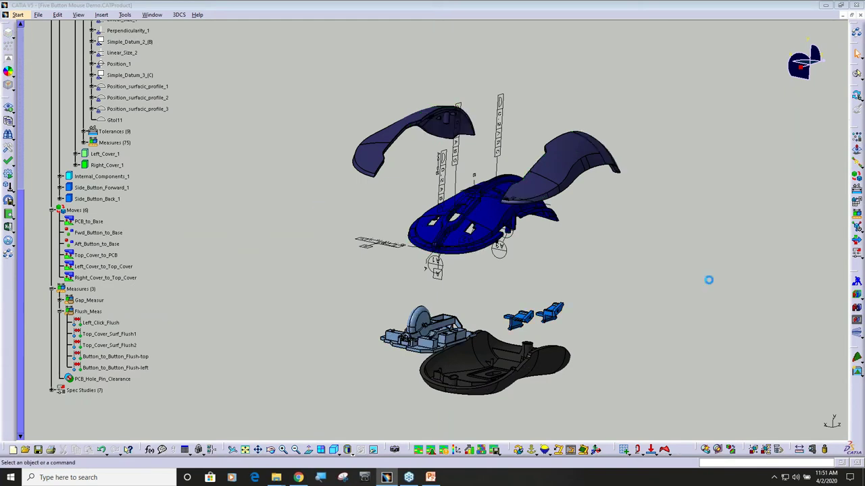
- Play the assembly animation forward through all six moves, then close it
{"action": "left_click", "coordinate": [858, 321]}
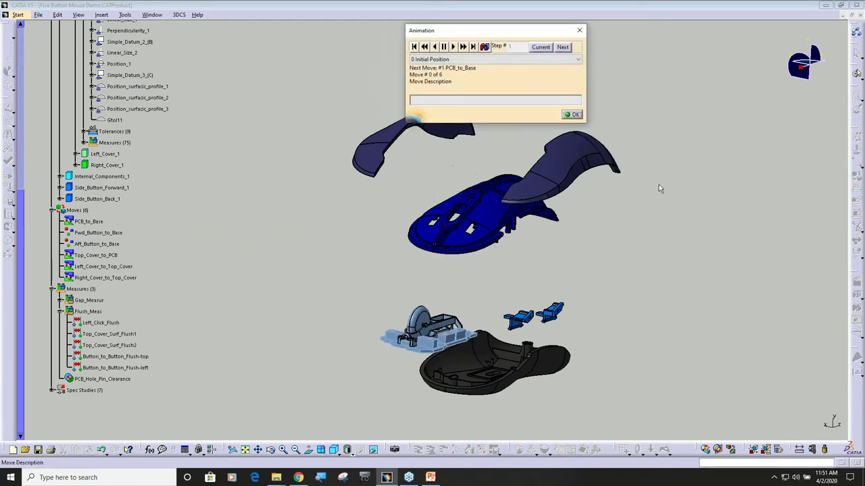
{"action": "left_click", "coordinate": [463, 46]}
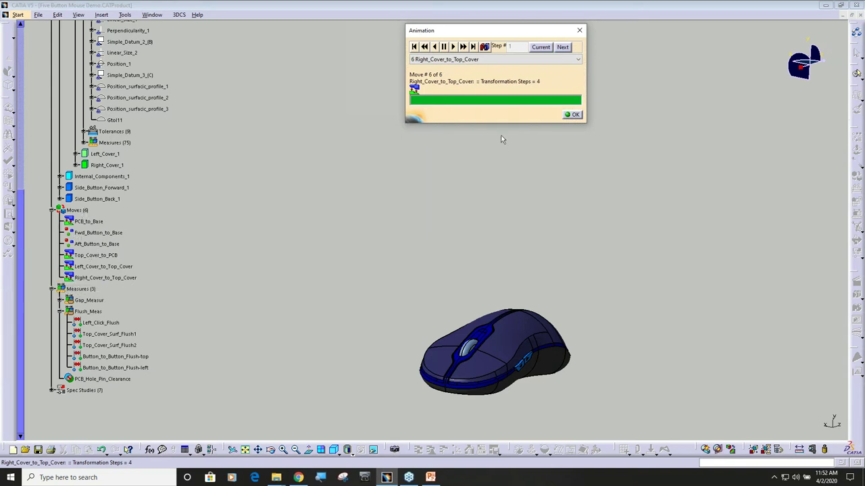
{"action": "left_click", "coordinate": [574, 115]}
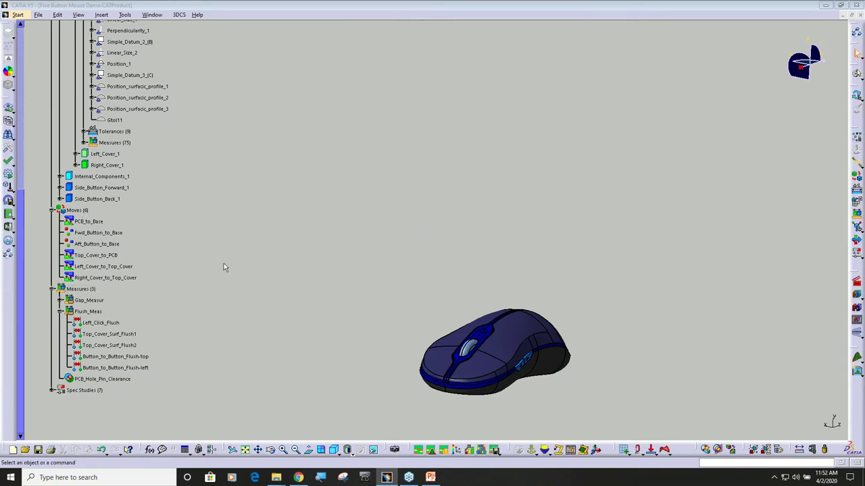
- Recreate Group1 in the move group organizer with Left_Cover_to_Top_Cover and Right_Cover_to_Top_Cover
{"action": "double_click", "coordinate": [73, 213]}
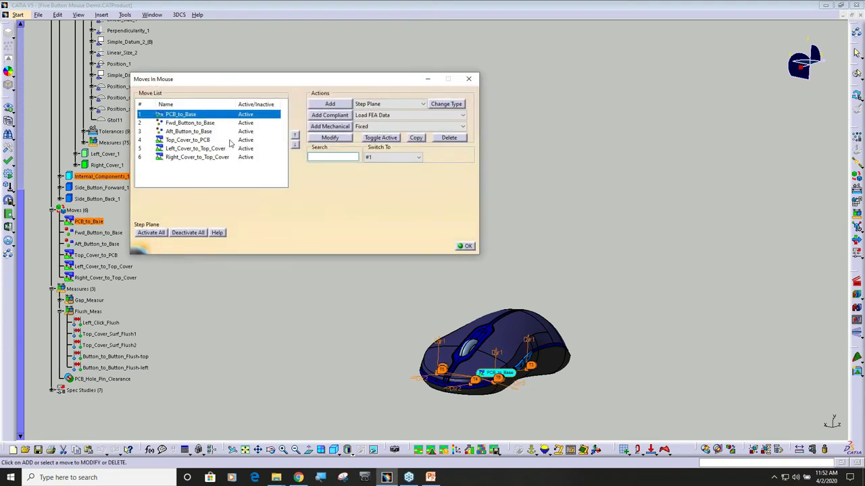
{"action": "left_click", "coordinate": [466, 247]}
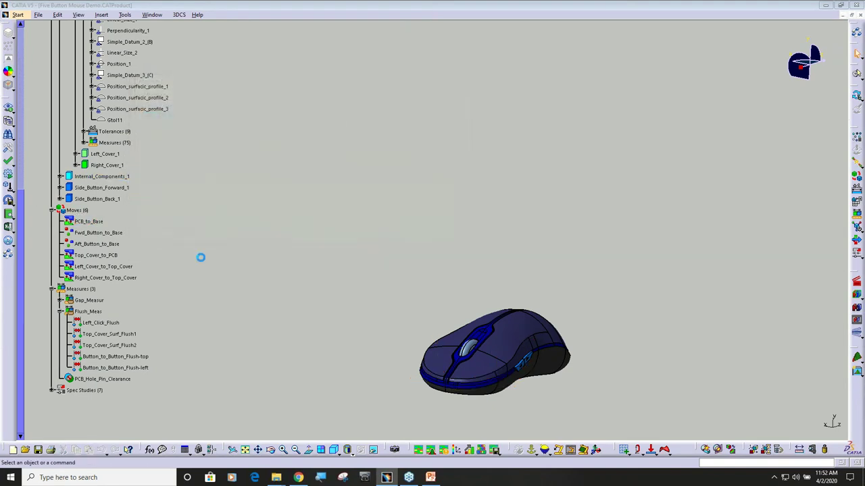
{"action": "right_click", "coordinate": [82, 211]}
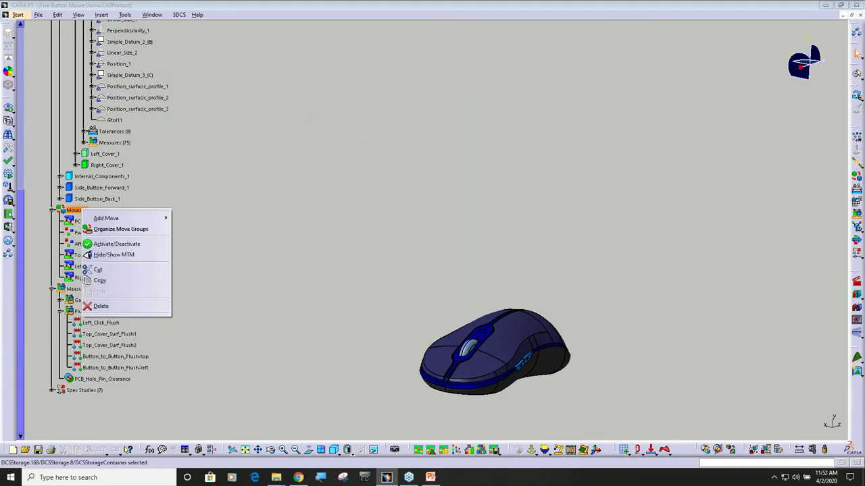
{"action": "left_click", "coordinate": [114, 229]}
{"action": "left_click", "coordinate": [200, 308]}
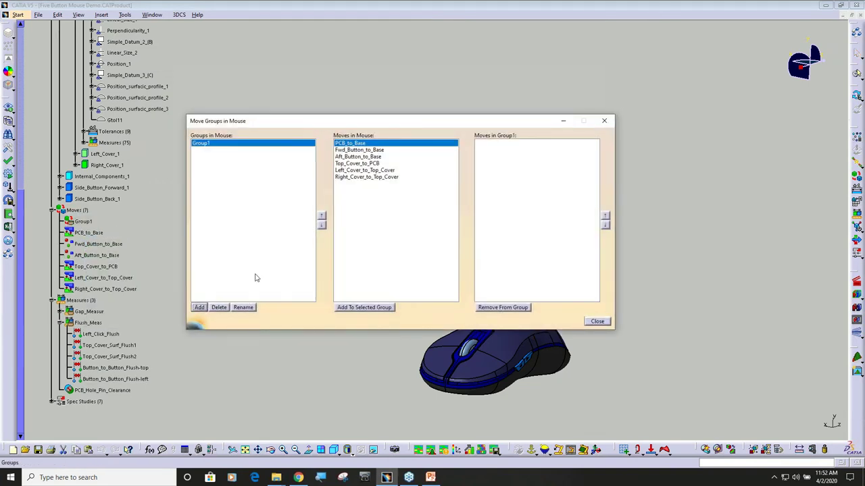
{"action": "left_click", "coordinate": [366, 171]}
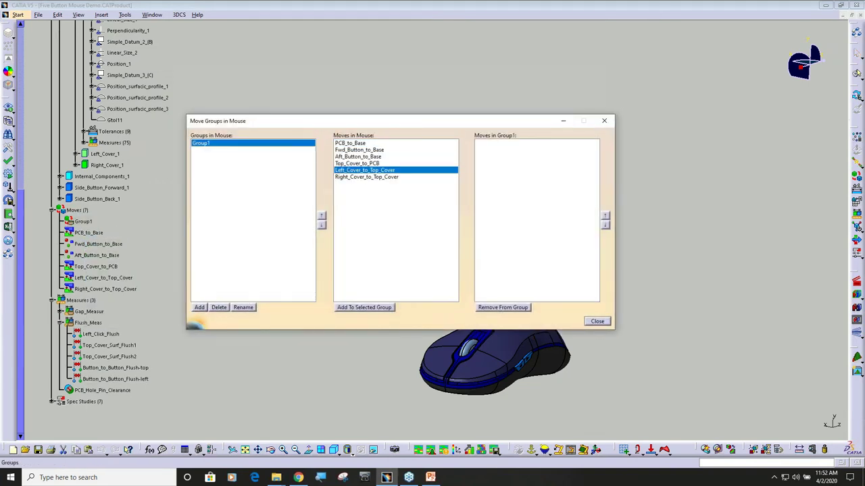
{"action": "left_click", "coordinate": [367, 177], "text": "ctrl"}
{"action": "left_click", "coordinate": [365, 307]}
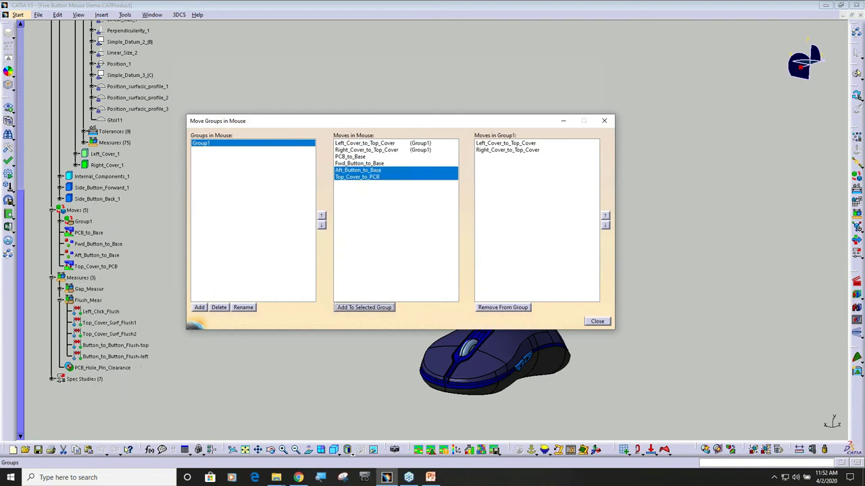
{"action": "left_click", "coordinate": [597, 322]}
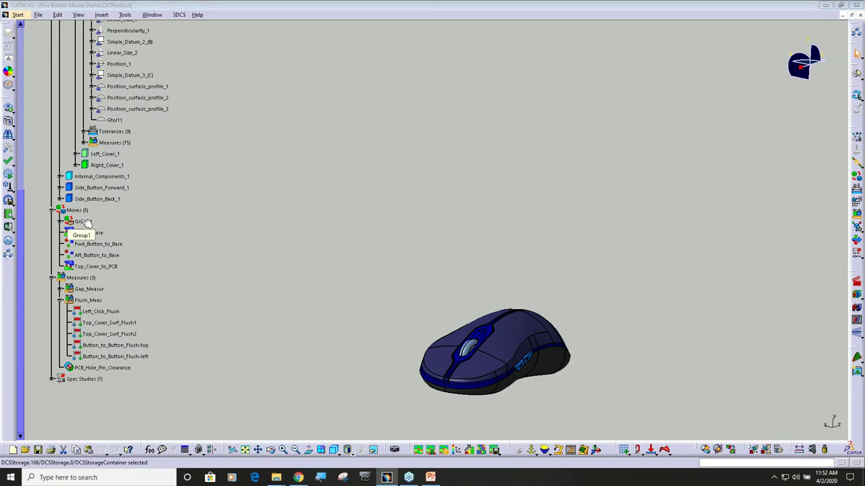
- Explode the assembly and step the animation to move 6, Top_Cover_to_PCB, then close it
{"action": "left_click", "coordinate": [857, 310]}
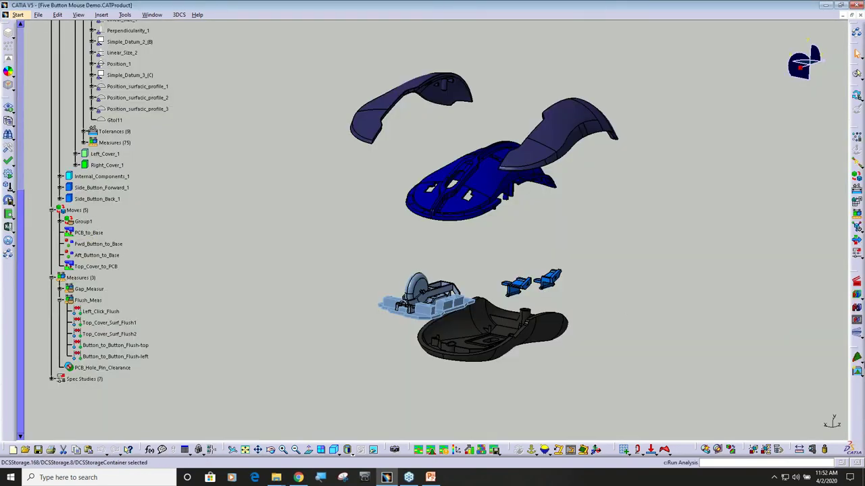
{"action": "left_click", "coordinate": [857, 322]}
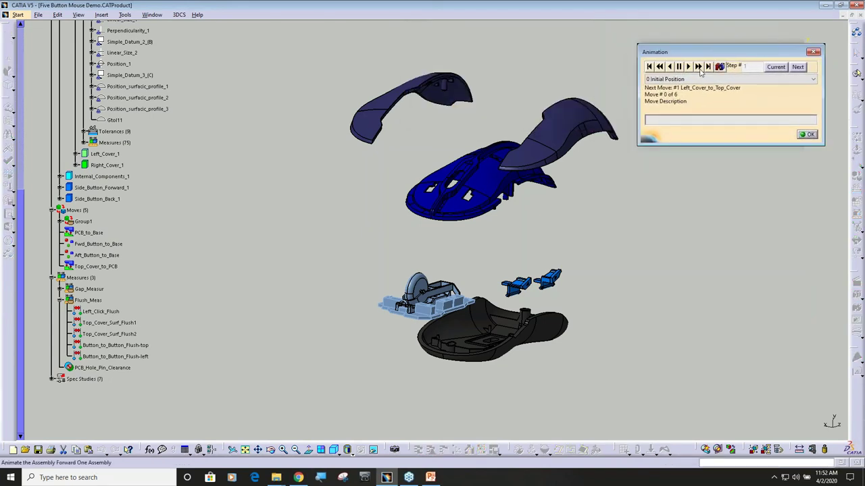
{"action": "left_click", "coordinate": [698, 67]}
{"action": "left_click", "coordinate": [698, 67]}
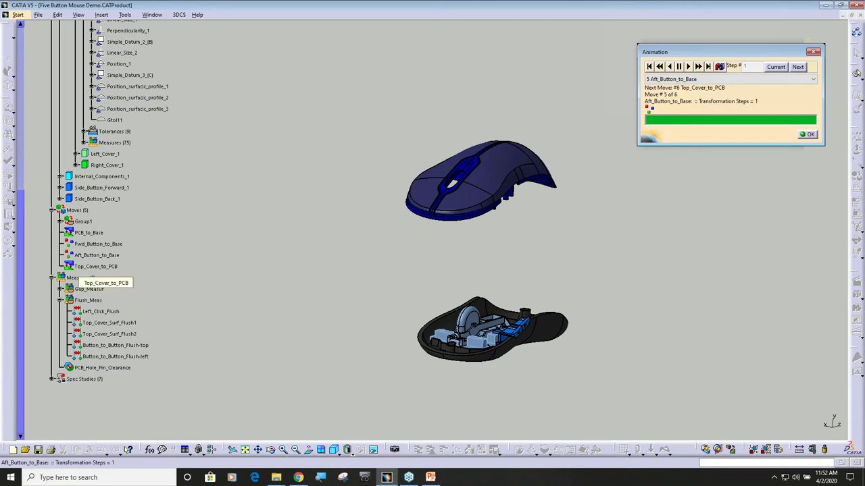
{"action": "left_click", "coordinate": [699, 69]}
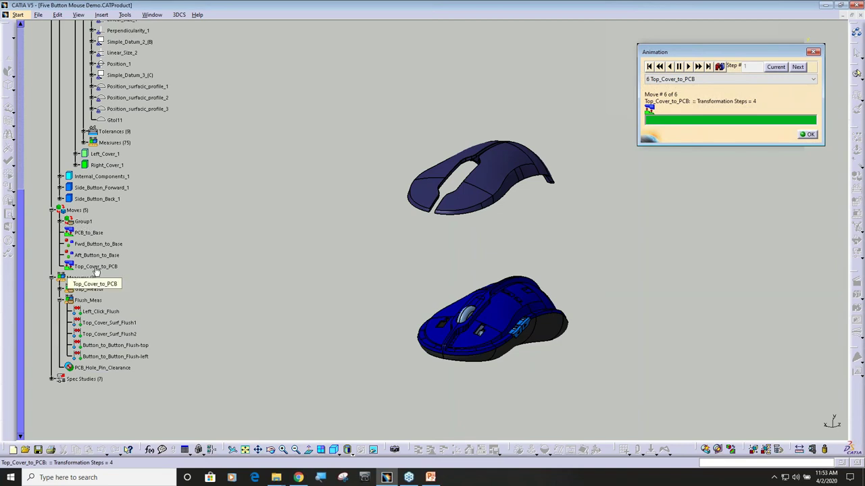
{"action": "left_click", "coordinate": [808, 134]}
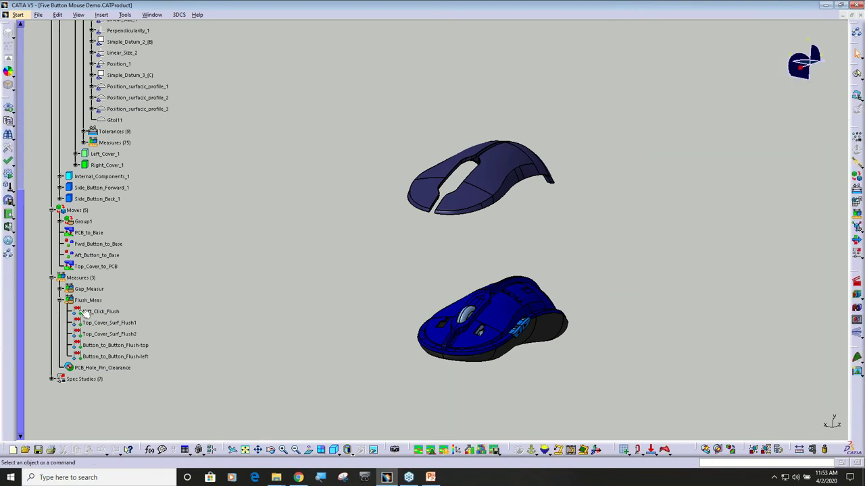
- Add Left Cover 1 as a second moving part of Top_Cover_to_PCB and replay the animation
{"action": "double_click", "coordinate": [96, 266]}
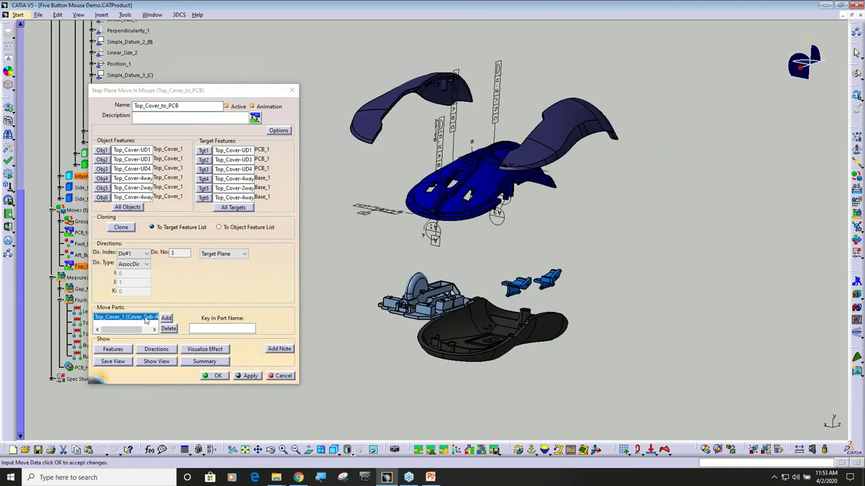
{"action": "left_click", "coordinate": [167, 318]}
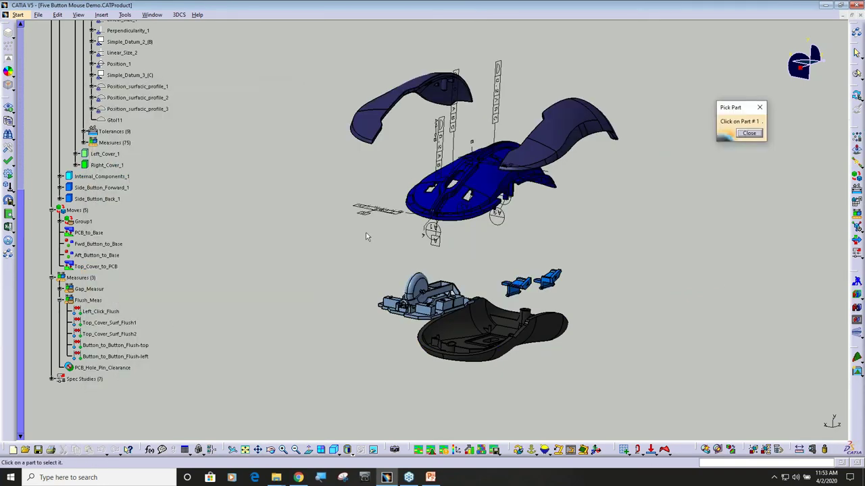
{"action": "left_click", "coordinate": [457, 90]}
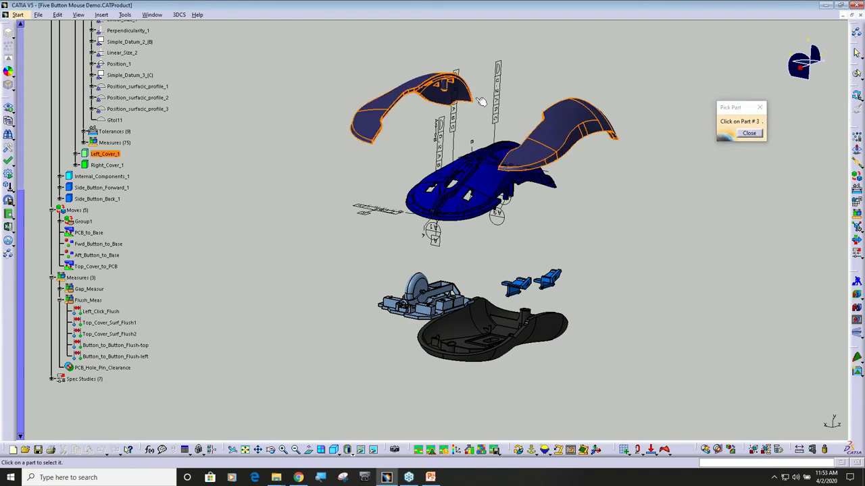
{"action": "left_click", "coordinate": [749, 133]}
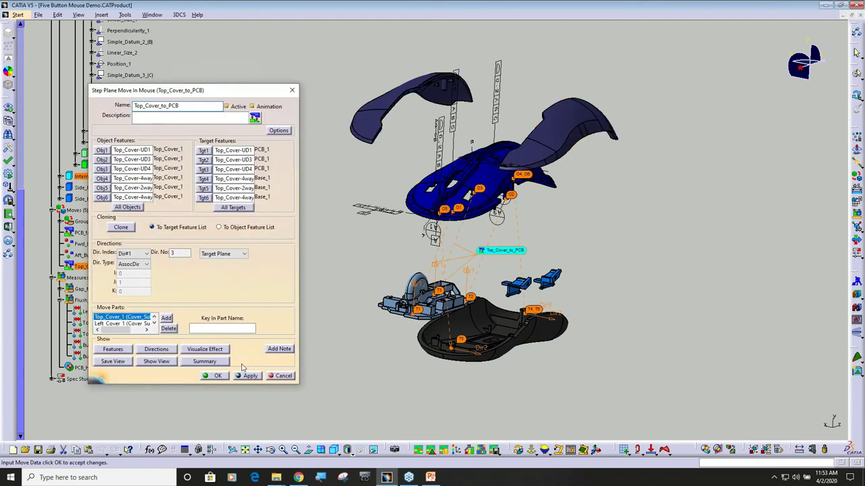
{"action": "left_click", "coordinate": [223, 377]}
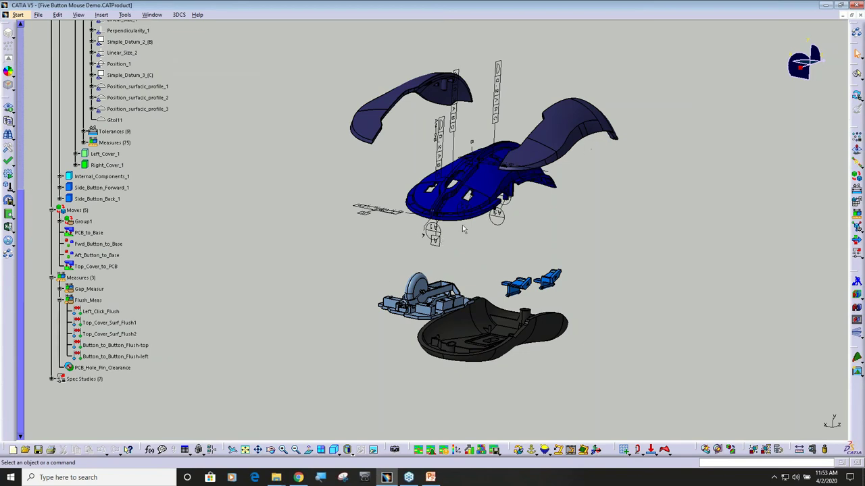
{"action": "left_click", "coordinate": [92, 267]}
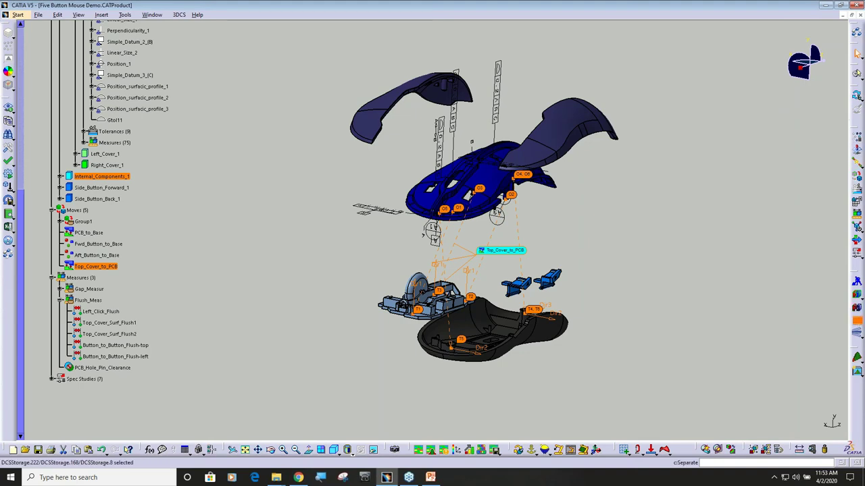
{"action": "left_click", "coordinate": [856, 73]}
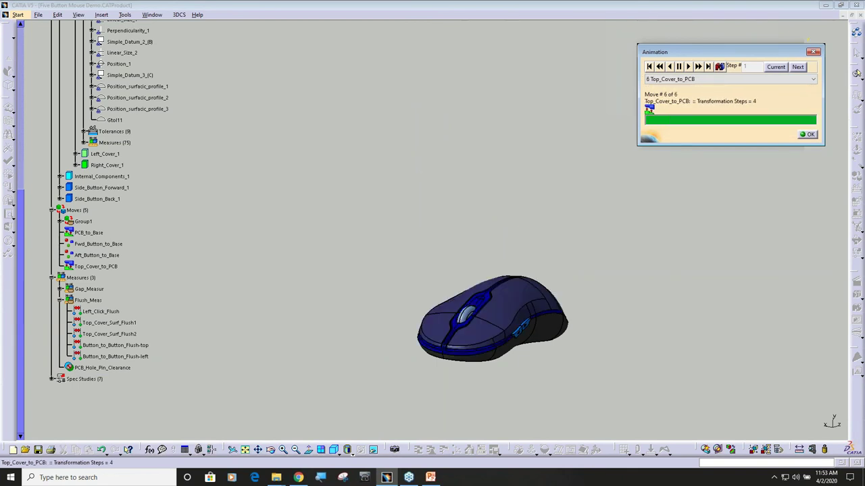
- Close the animation, run Deviate for the built position, then Separate into a zoomed-out exploded view
{"action": "left_click", "coordinate": [808, 135]}
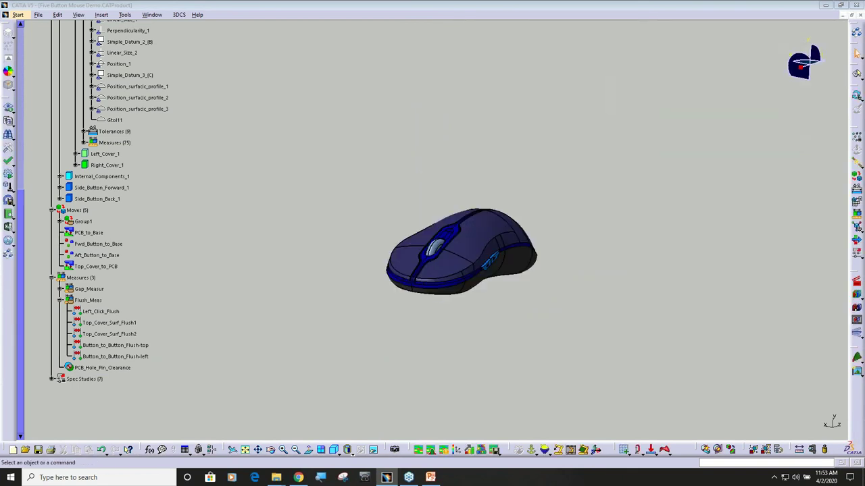
{"action": "left_click", "coordinate": [858, 335]}
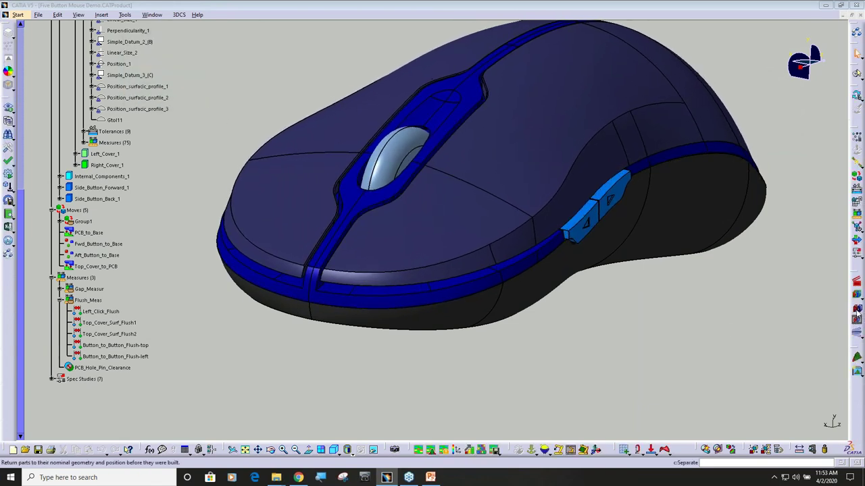
{"action": "left_click", "coordinate": [857, 311]}
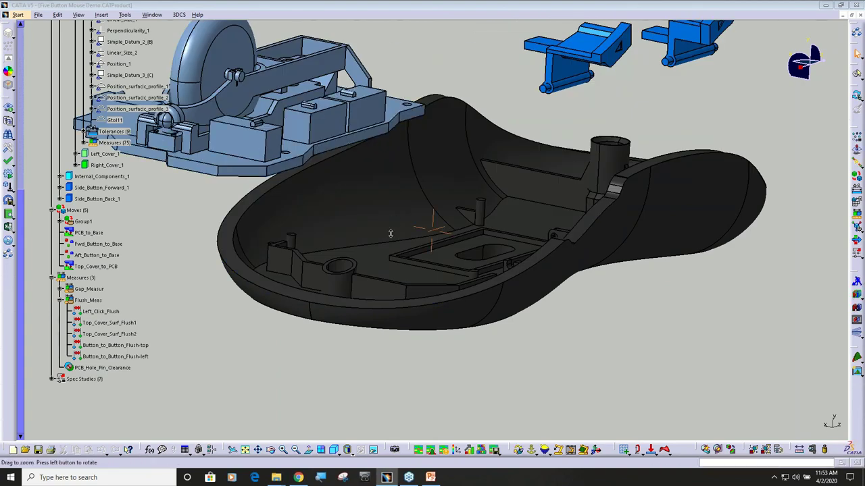
{"action": "middle_click_drag", "start_coordinate": [390, 233], "coordinate": [485, 273]}
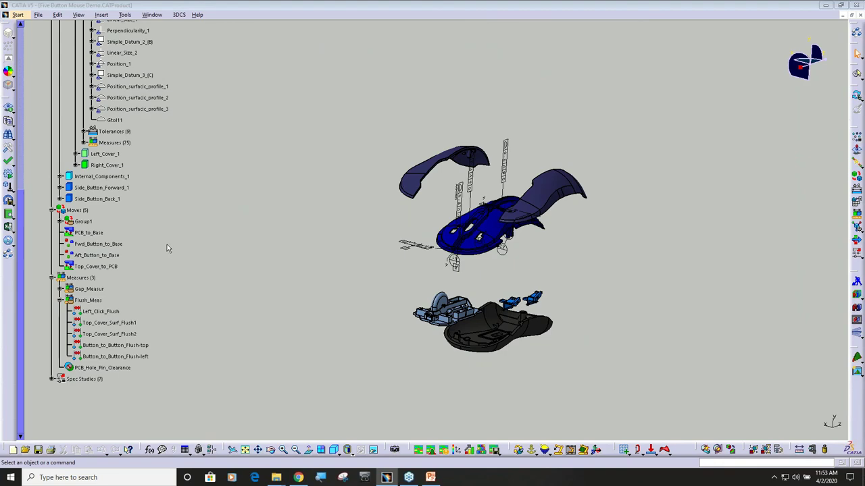
- Expand Top_Cover_1's Features (49) and open Organize Feature Groups on it
{"action": "scroll", "coordinate": [166, 245], "scroll_direction": "up", "scroll_amount": 15}
{"action": "scroll", "coordinate": [159, 244], "scroll_direction": "down", "scroll_amount": 3}
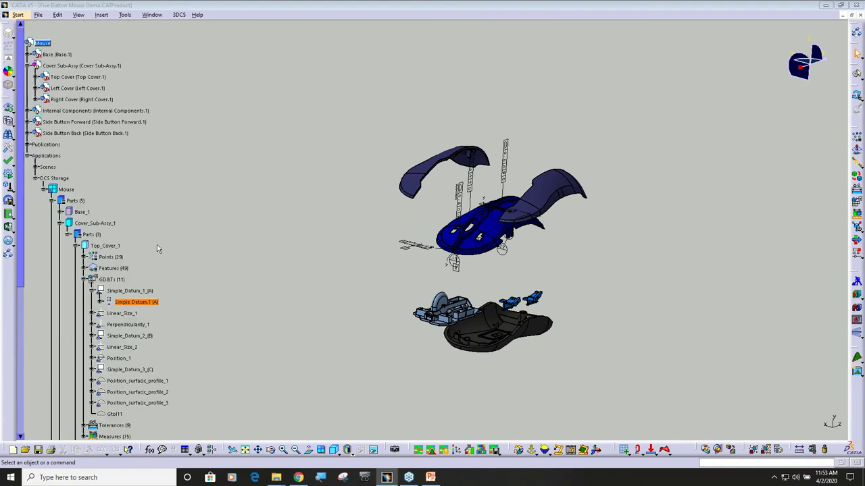
{"action": "scroll", "coordinate": [157, 247], "scroll_direction": "down", "scroll_amount": 3}
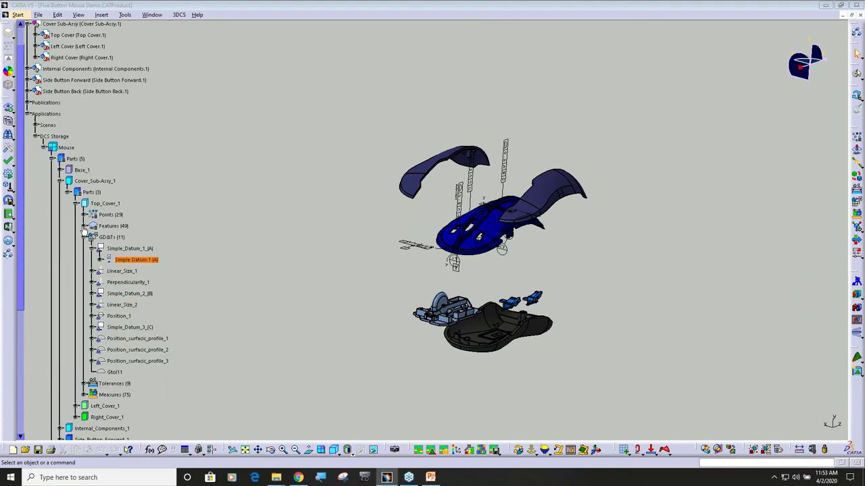
{"action": "left_click", "coordinate": [84, 227]}
{"action": "scroll", "coordinate": [159, 209], "scroll_direction": "down", "scroll_amount": 6}
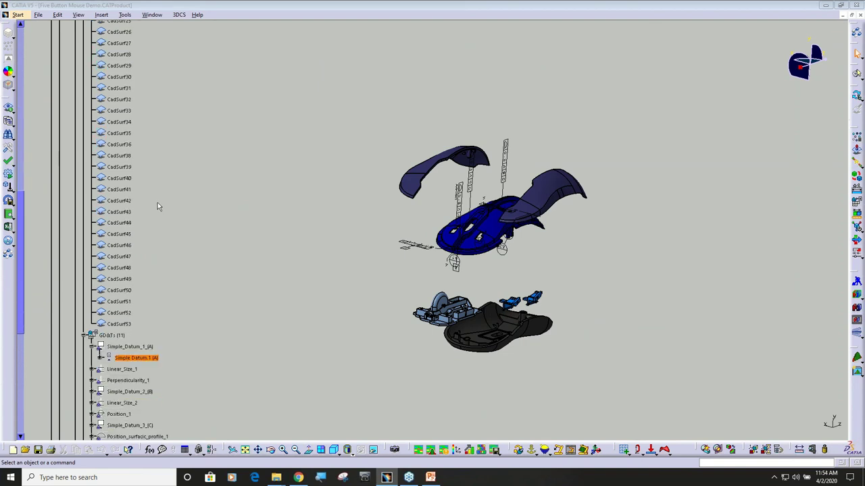
{"action": "scroll", "coordinate": [158, 207], "scroll_direction": "down", "scroll_amount": 3}
{"action": "scroll", "coordinate": [158, 207], "scroll_direction": "up", "scroll_amount": 20}
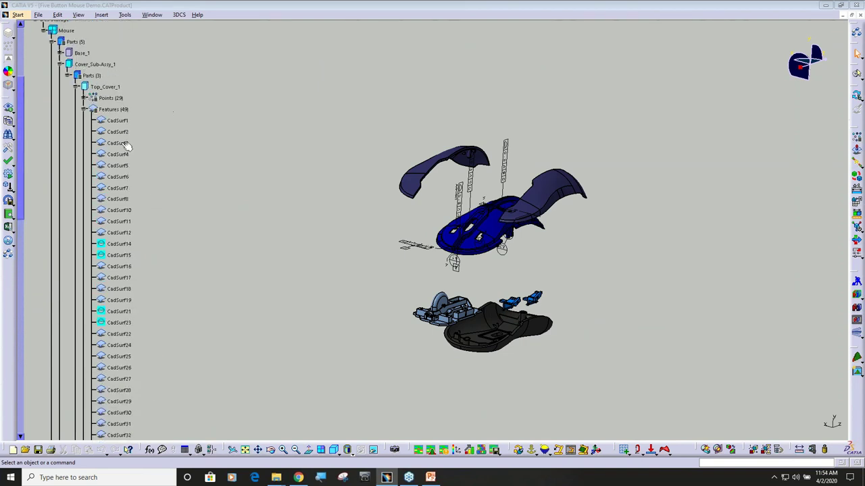
{"action": "left_click", "coordinate": [119, 109]}
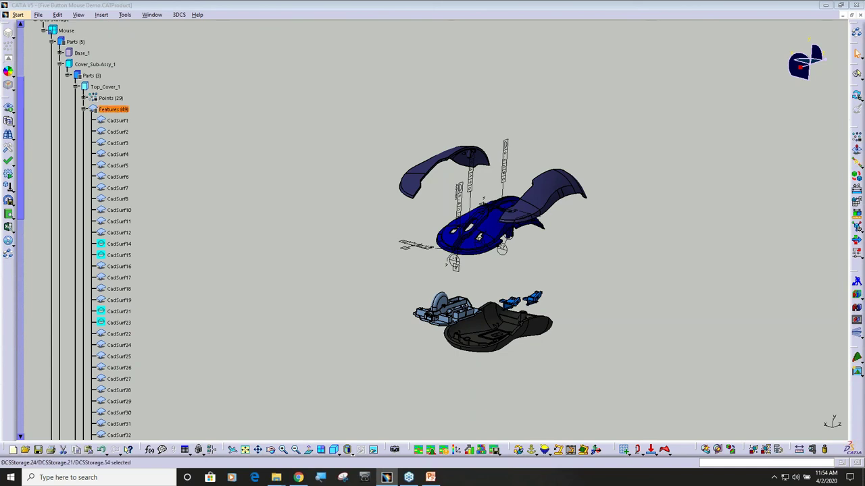
{"action": "right_click", "coordinate": [117, 112]}
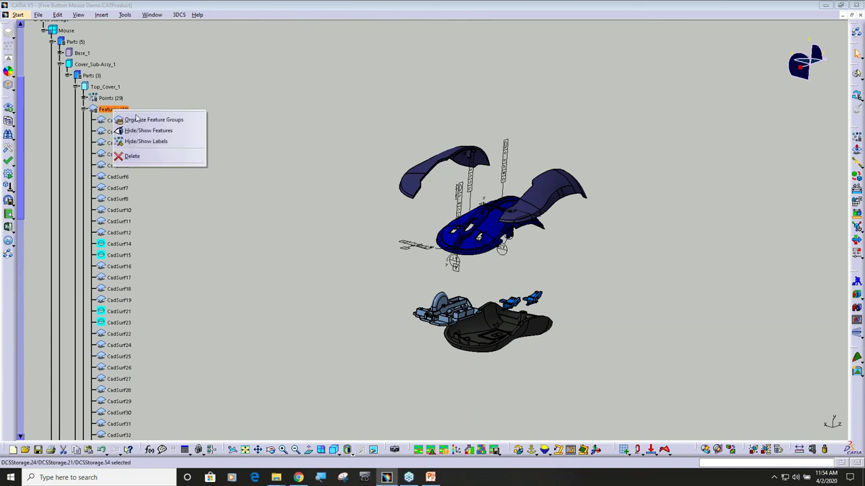
{"action": "left_click", "coordinate": [142, 121]}
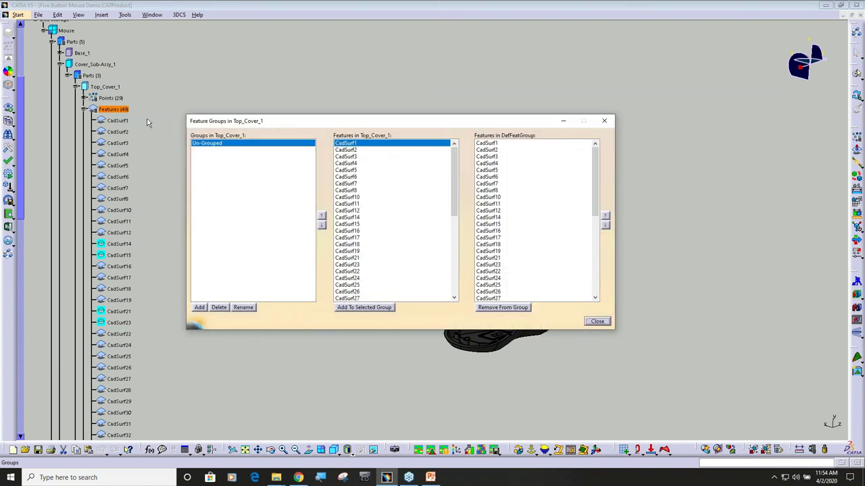
- Create Group1 holding CadSurf1 through CadSurf6
{"action": "left_click", "coordinate": [200, 308]}
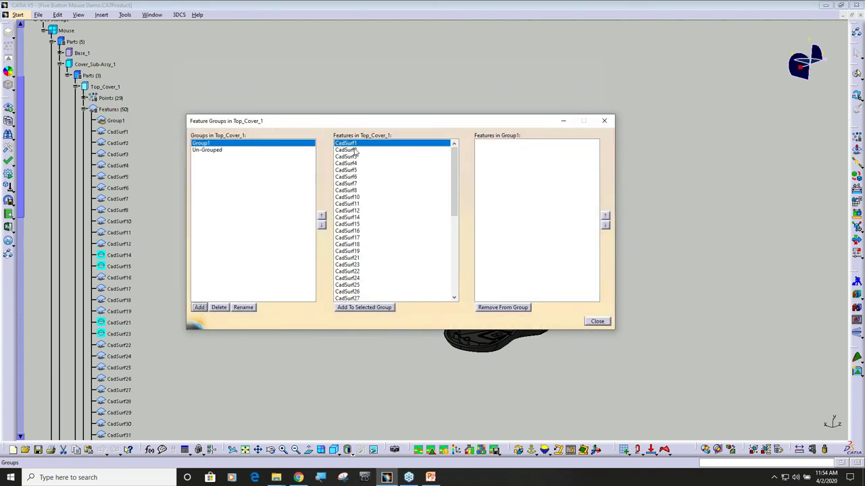
{"action": "left_click", "coordinate": [351, 177], "text": "shift"}
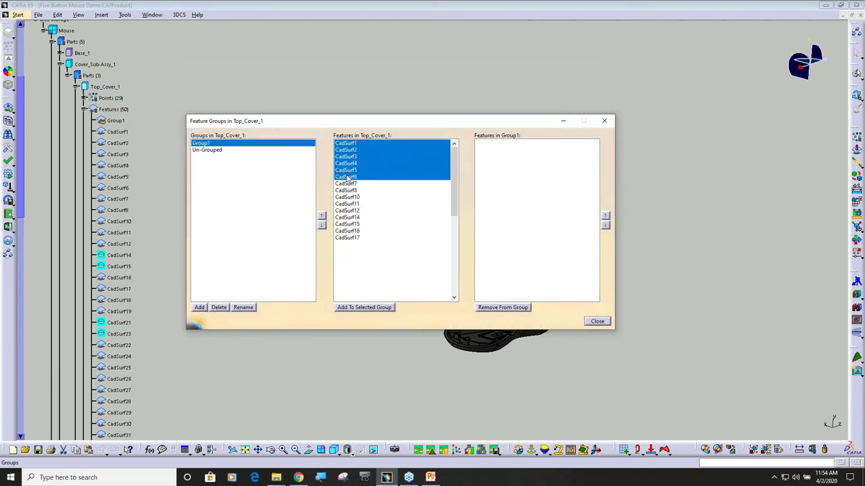
{"action": "left_click", "coordinate": [368, 308]}
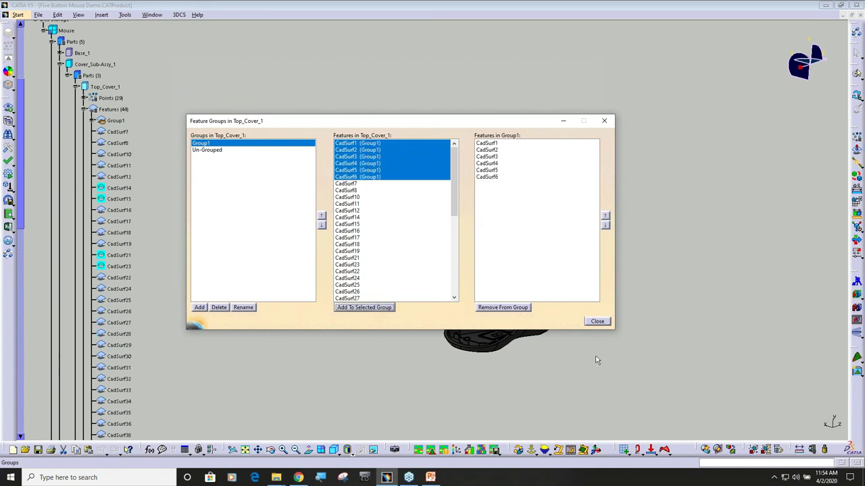
{"action": "left_click", "coordinate": [606, 323]}
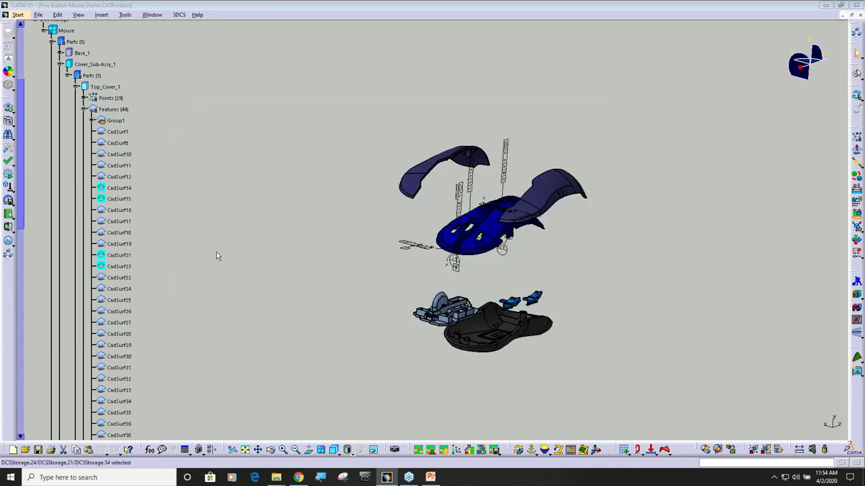
- Expand Group1 to check its CadSurf items, then collapse Features (44) to reveal GD&Ts (11)
{"action": "left_click", "coordinate": [93, 120]}
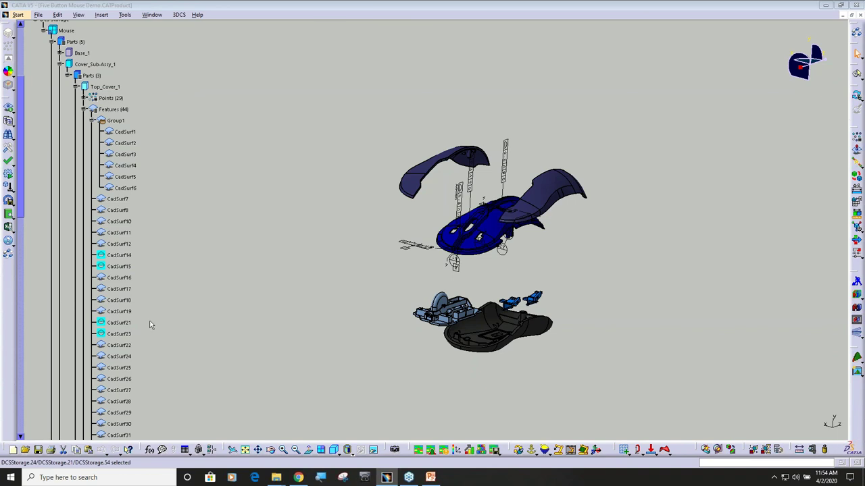
{"action": "left_click", "coordinate": [85, 111]}
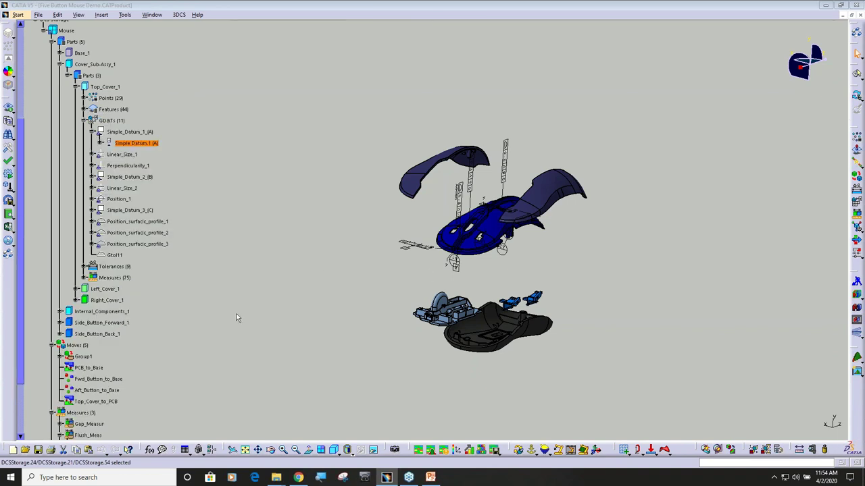